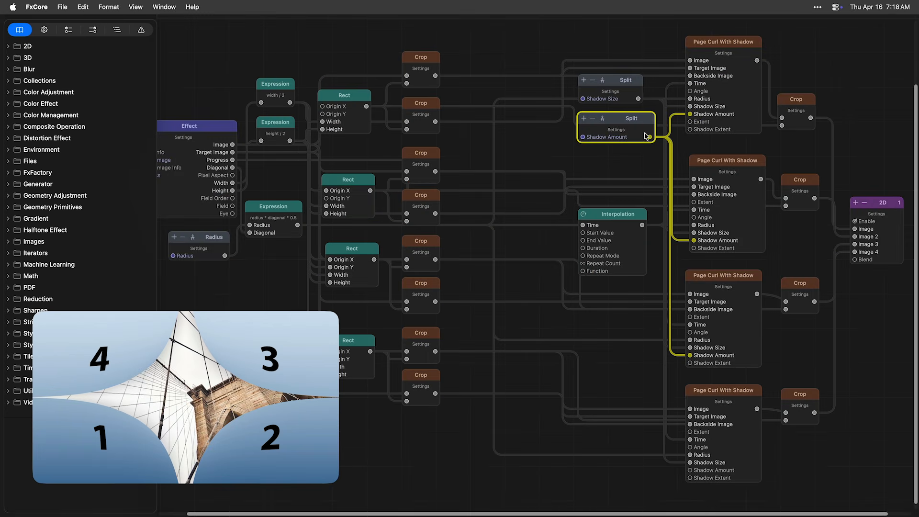
Connect the Shadow Amount splitter's output to the Shadow Amount input of the fourth Page Curl With Shadow node.
{"action": "left_click_drag", "start_coordinate": [650, 139], "coordinate": [690, 471]}
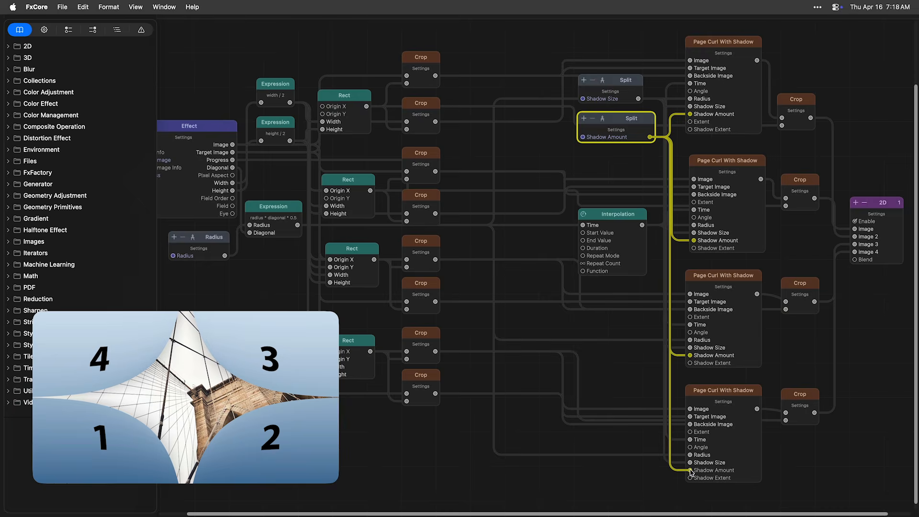
{"action": "left_click_drag", "start_coordinate": [689, 471], "coordinate": [689, 470]}
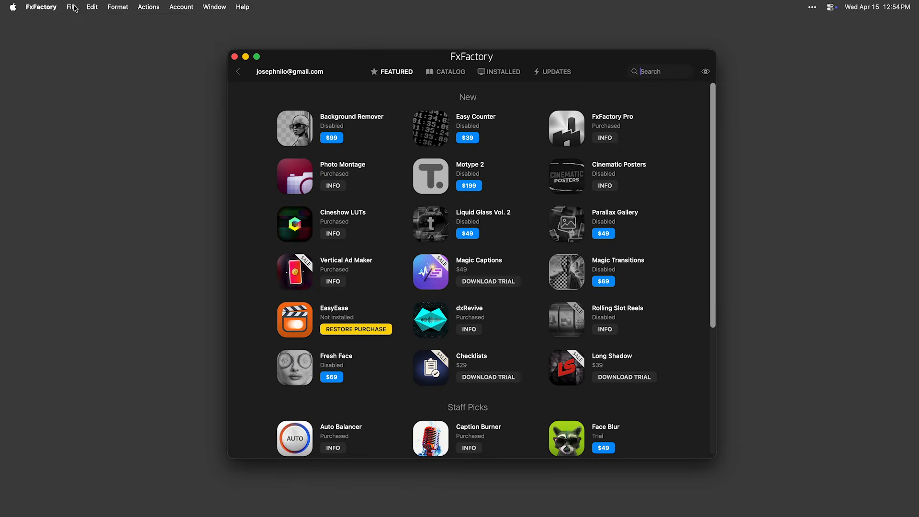
In FxFactory, create a new plug-ins product named My Transitions with ACME as the author.
{"action": "left_click", "coordinate": [72, 8]}
{"action": "mouse_move", "coordinate": [85, 27]}
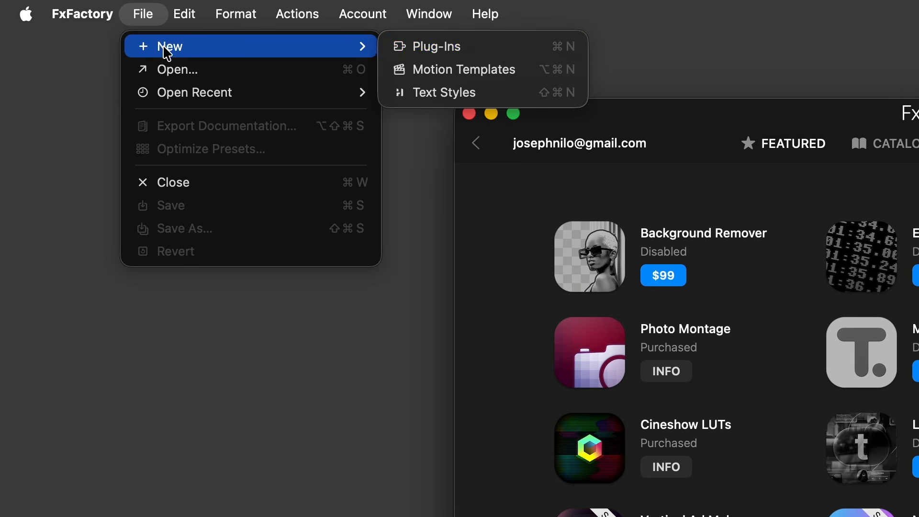
{"action": "left_click", "coordinate": [498, 49]}
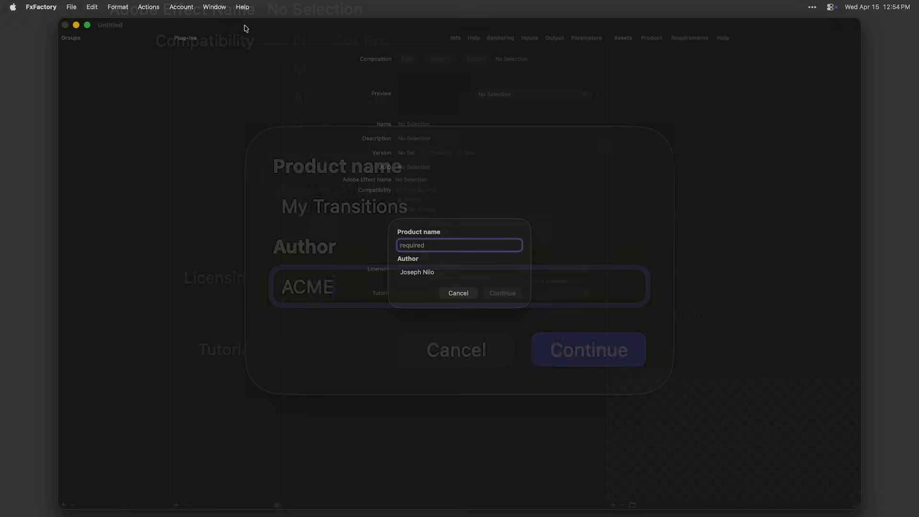
{"action": "left_click", "coordinate": [497, 293]}
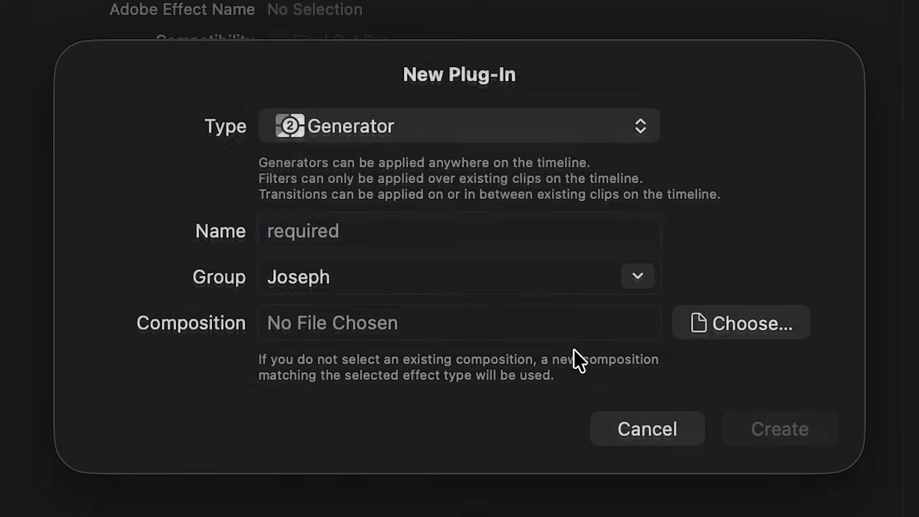
Create a Transition plug-in named 4-Way Page Turn in the ACME group without choosing an existing composition.
{"action": "left_click", "coordinate": [632, 131]}
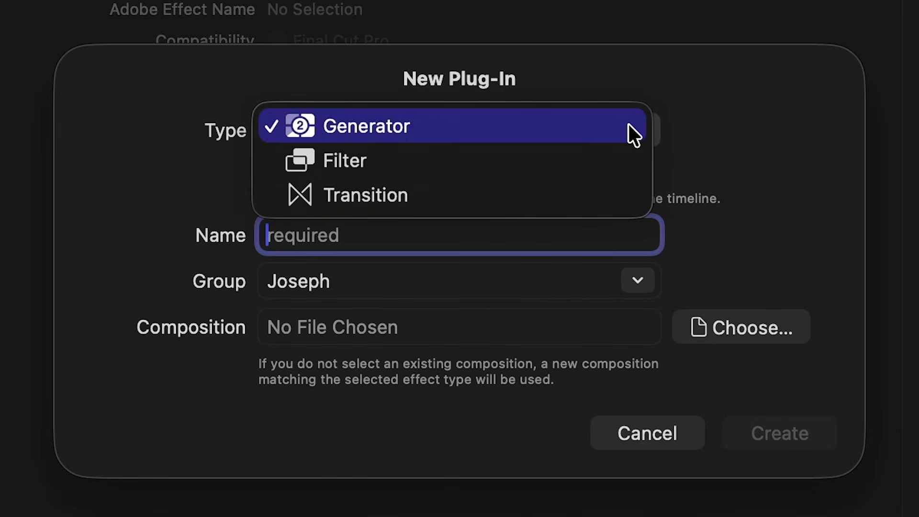
{"action": "left_click", "coordinate": [598, 193]}
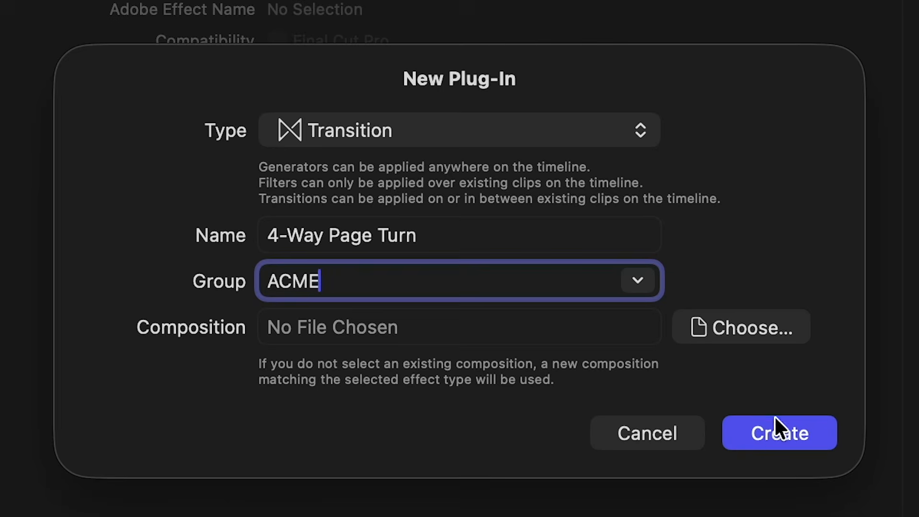
{"action": "left_click", "coordinate": [769, 432]}
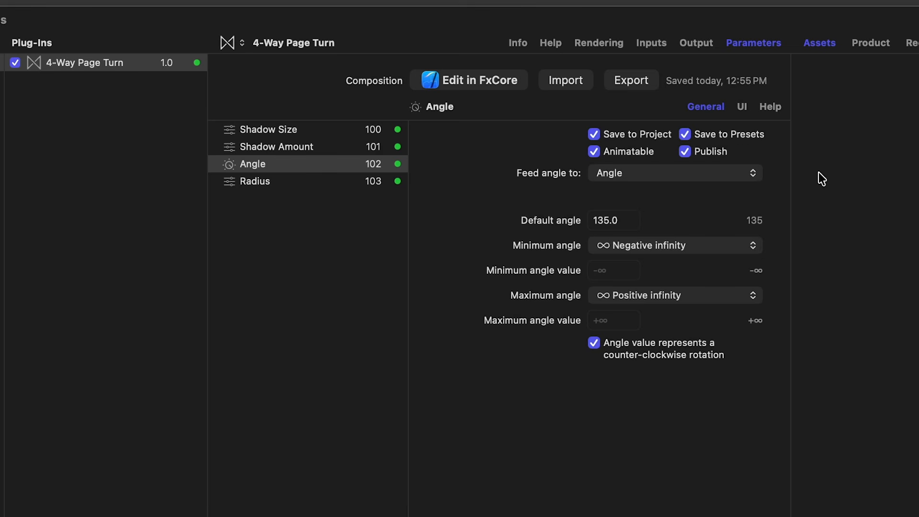
Save the product as ACME My Transitions in the FxFactory folder.
{"action": "left_click", "coordinate": [96, 102]}
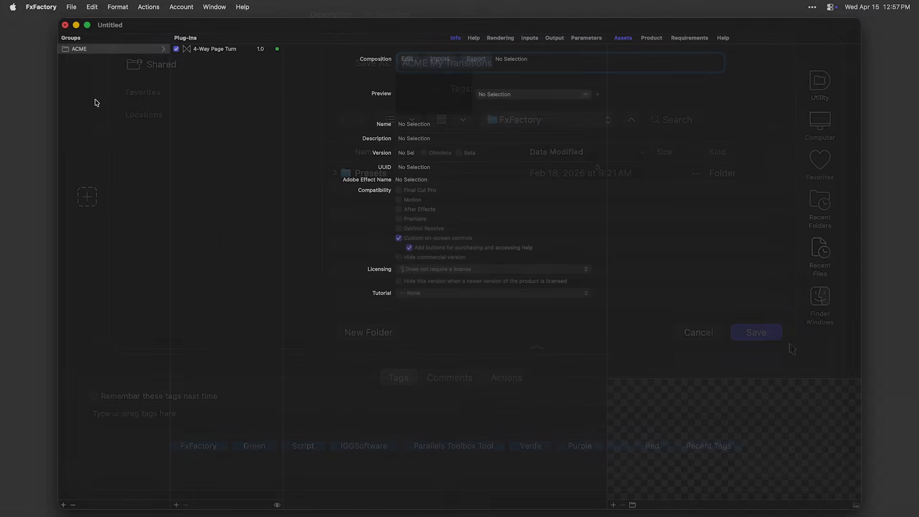
{"action": "left_click", "coordinate": [767, 334]}
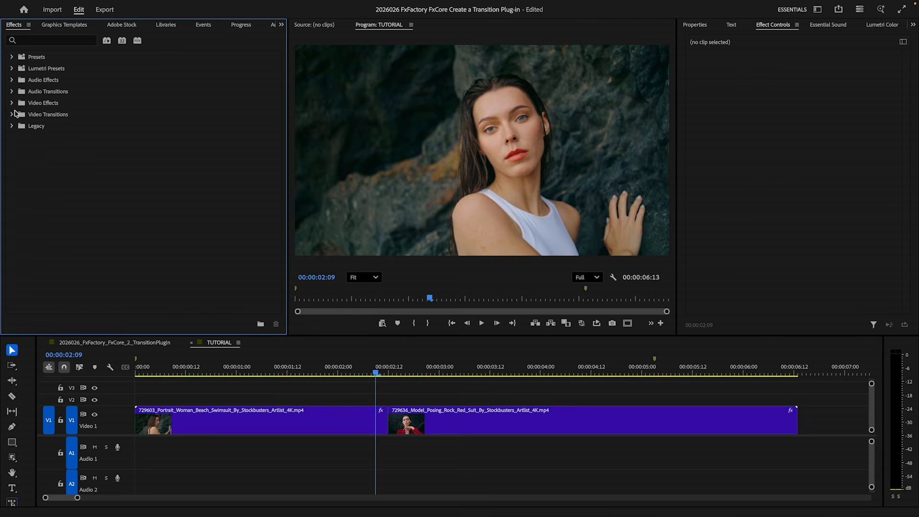
In Premiere, apply ACME's 4-Way Page Turn video transition to the cut between the two clips on Video 1.
{"action": "left_click", "coordinate": [12, 115]}
{"action": "left_click", "coordinate": [17, 126]}
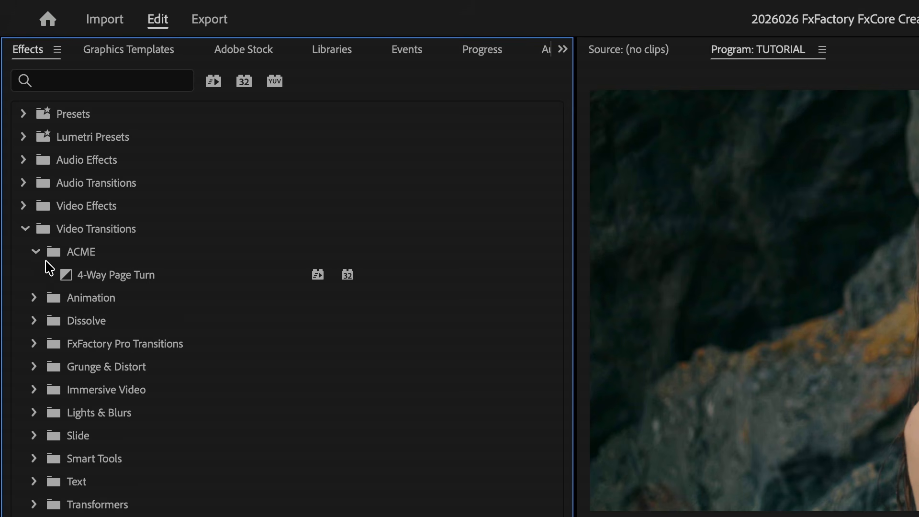
{"action": "left_click_drag", "start_coordinate": [93, 280], "coordinate": [784, 516]}
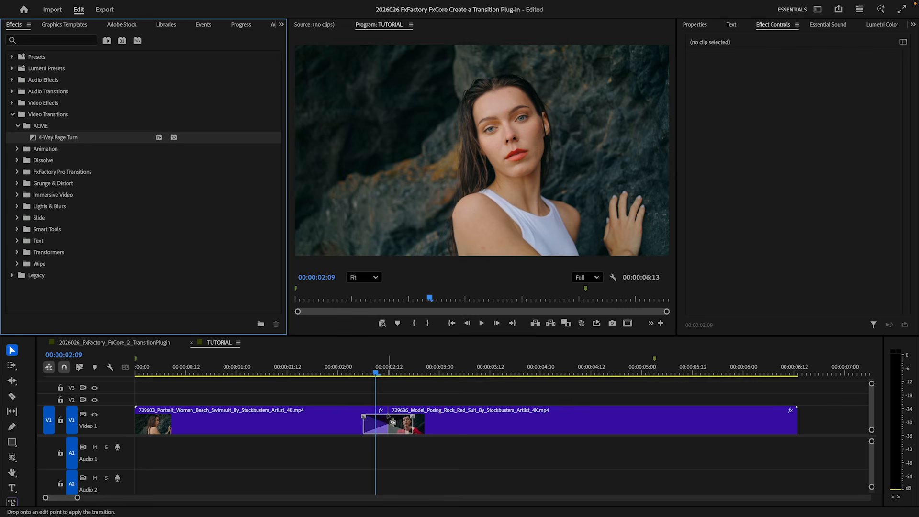
{"action": "left_click_drag", "start_coordinate": [393, 422], "coordinate": [393, 423]}
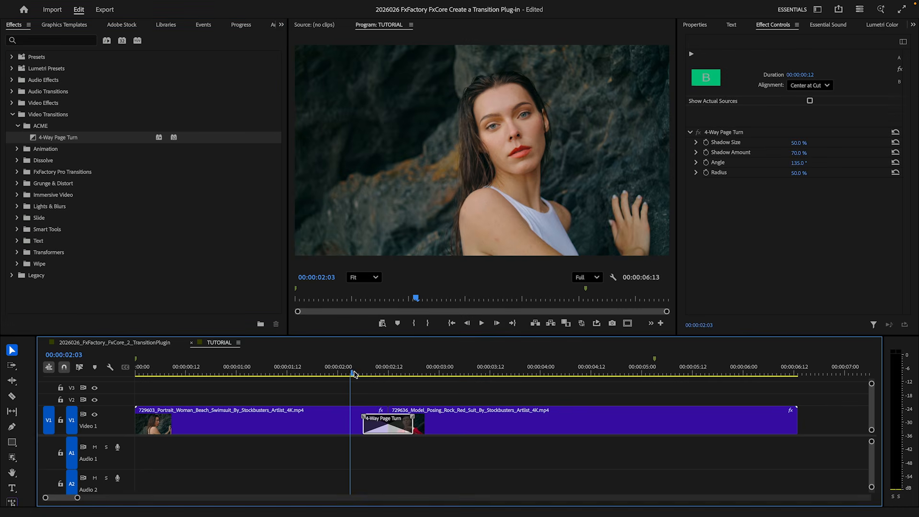
Scrub through the 4-Way Page Turn transition and adjust its Angle parameter.
{"action": "left_click", "coordinate": [381, 376]}
{"action": "left_click_drag", "start_coordinate": [383, 375], "coordinate": [390, 376]}
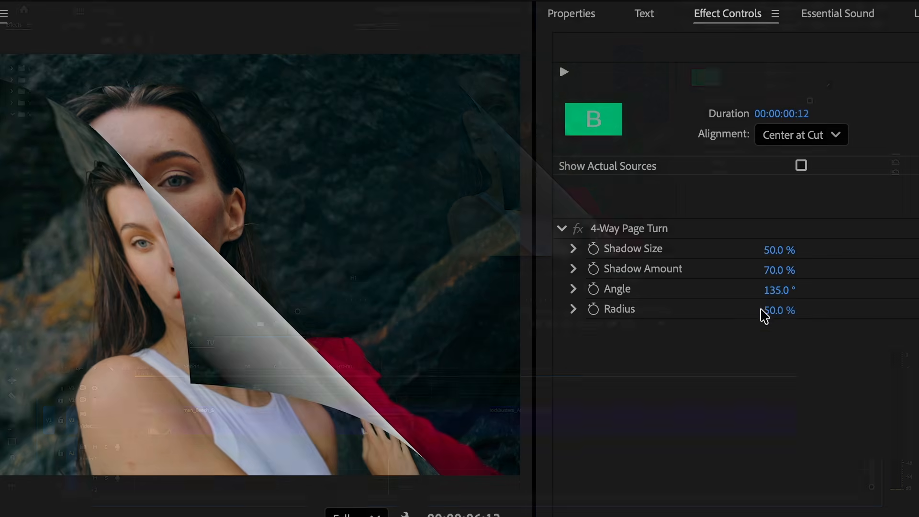
{"action": "left_click_drag", "start_coordinate": [796, 163], "coordinate": [806, 163]}
{"action": "left_click_drag", "start_coordinate": [789, 290], "coordinate": [780, 290]}
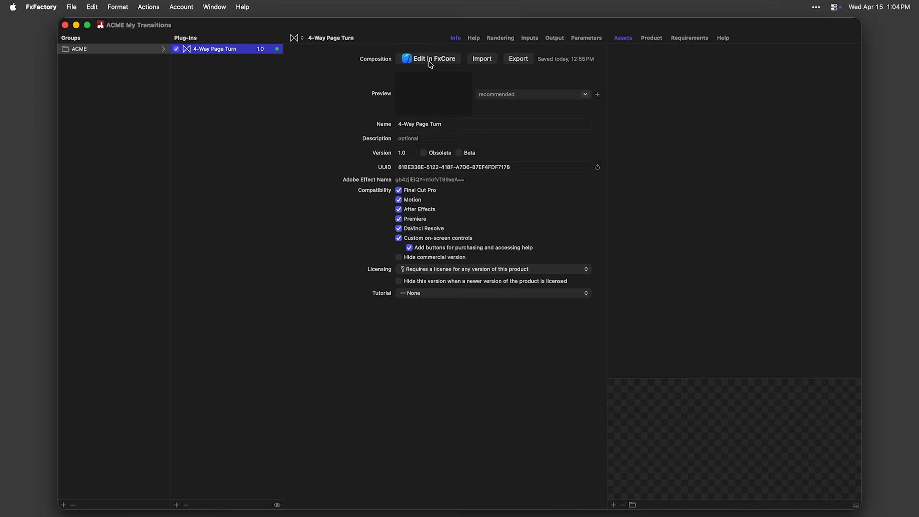
In FxFactory, open the 4-Way Page Turn composition for editing and inspect which port the Angle parameter feeds.
{"action": "left_click", "coordinate": [457, 63]}
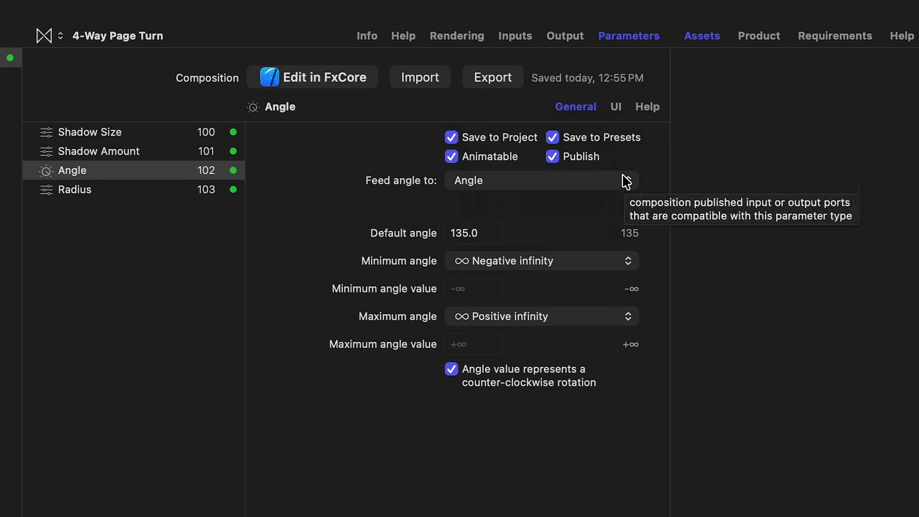
{"action": "left_click", "coordinate": [626, 181]}
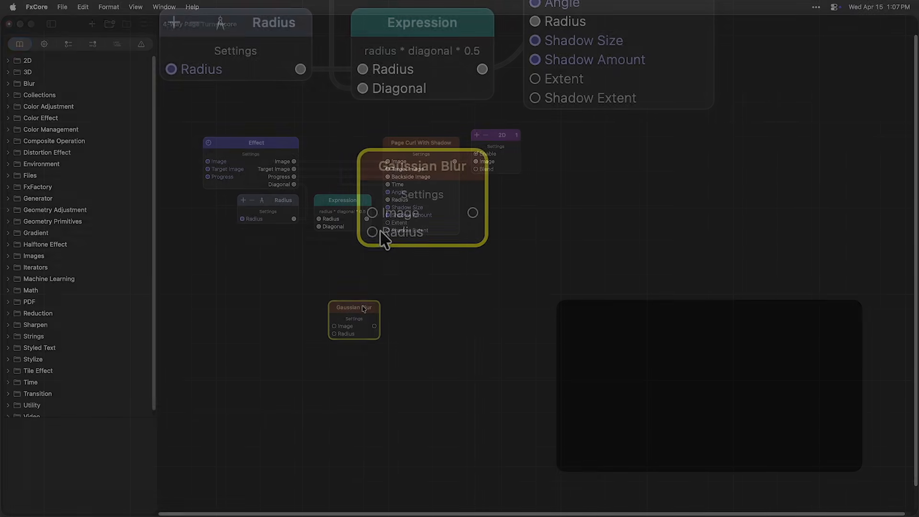
In FxCore, publish the Radius input of the Gaussian Blur node.
{"action": "mouse_move", "coordinate": [338, 335]}
{"action": "right_click", "coordinate": [376, 238]}
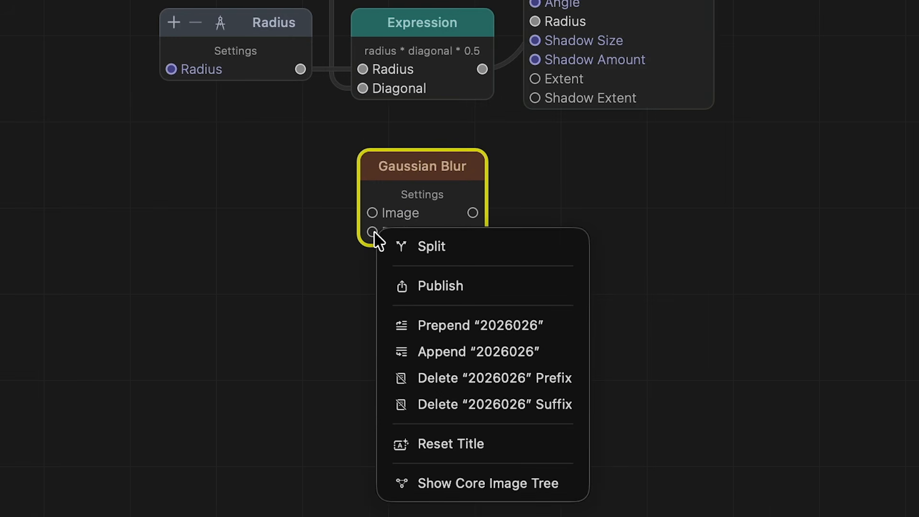
{"action": "left_click", "coordinate": [427, 286]}
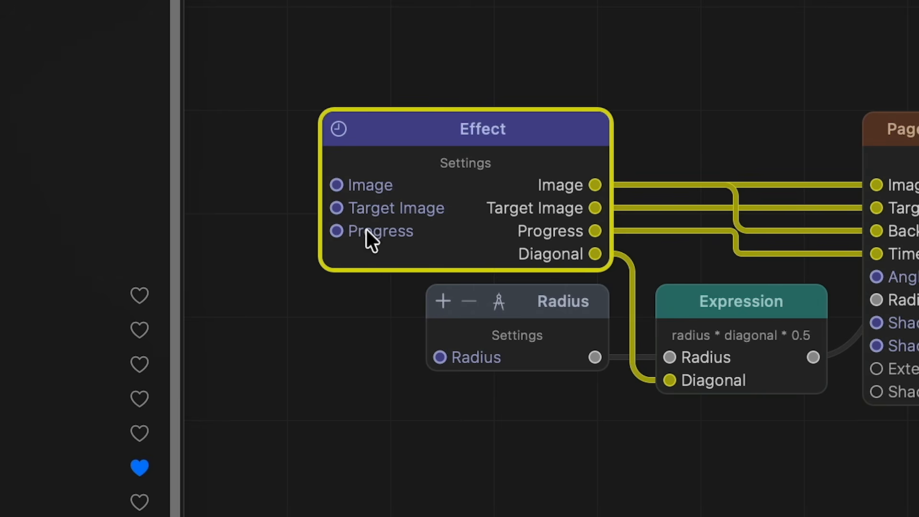
Try out the Effect node's Progress value between its minimum and maximum.
{"action": "left_click", "coordinate": [337, 231]}
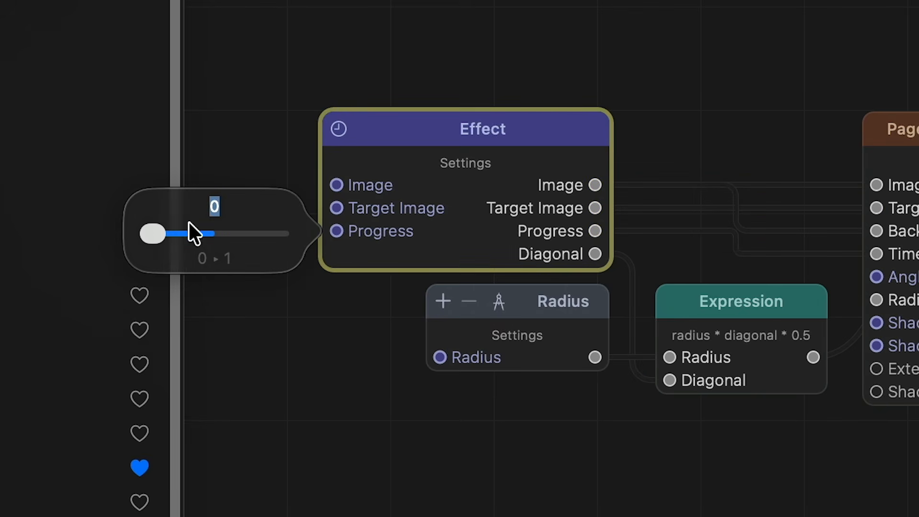
{"action": "mouse_move", "coordinate": [156, 229]}
{"action": "left_mouse_down"}
{"action": "mouse_move", "coordinate": [306, 235]}
{"action": "mouse_move", "coordinate": [139, 234]}
{"action": "left_mouse_up"}
{"action": "left_click", "coordinate": [241, 340]}
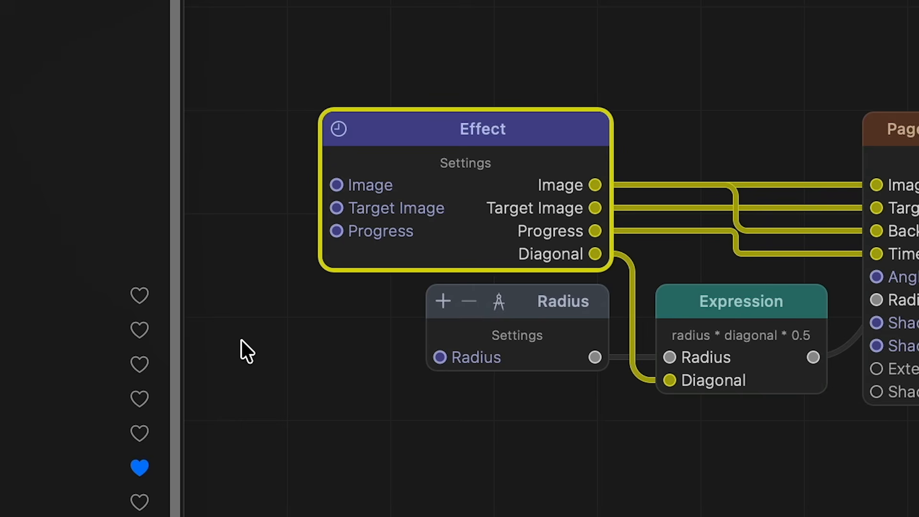
Set Plate.png as the Effect node's image placeholder and enable Extract media properties.
{"action": "left_click", "coordinate": [466, 163]}
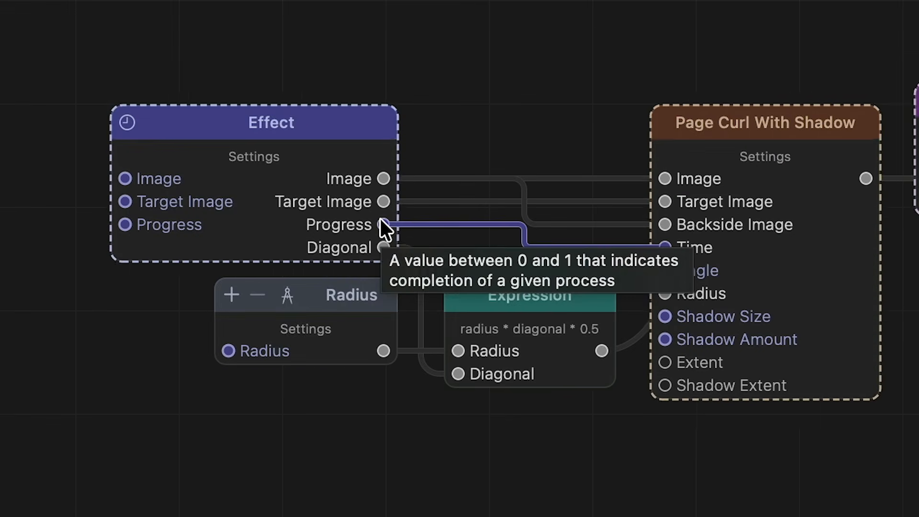
{"action": "left_click", "coordinate": [381, 220]}
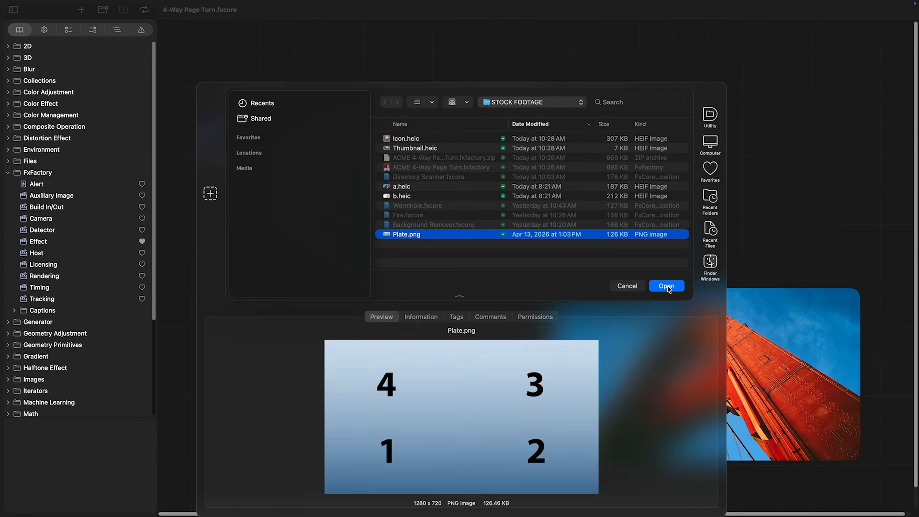
{"action": "left_click", "coordinate": [667, 286]}
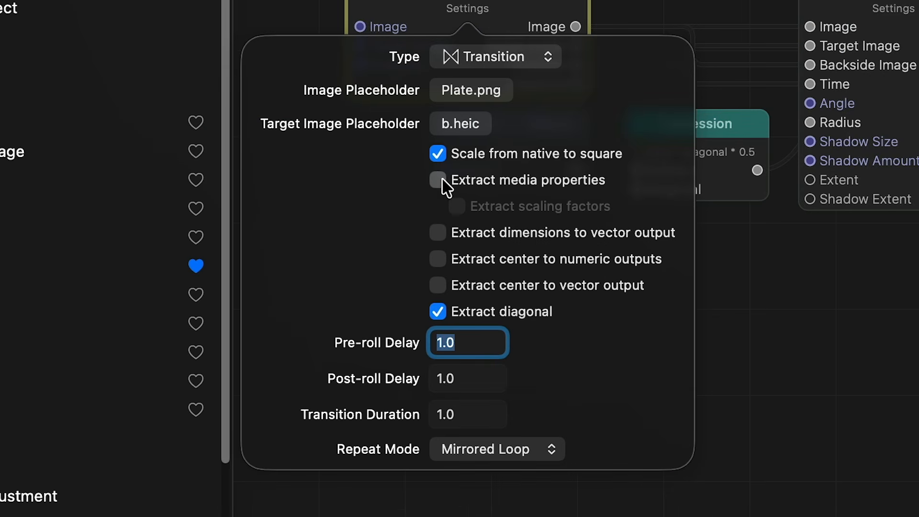
{"action": "left_click", "coordinate": [438, 180]}
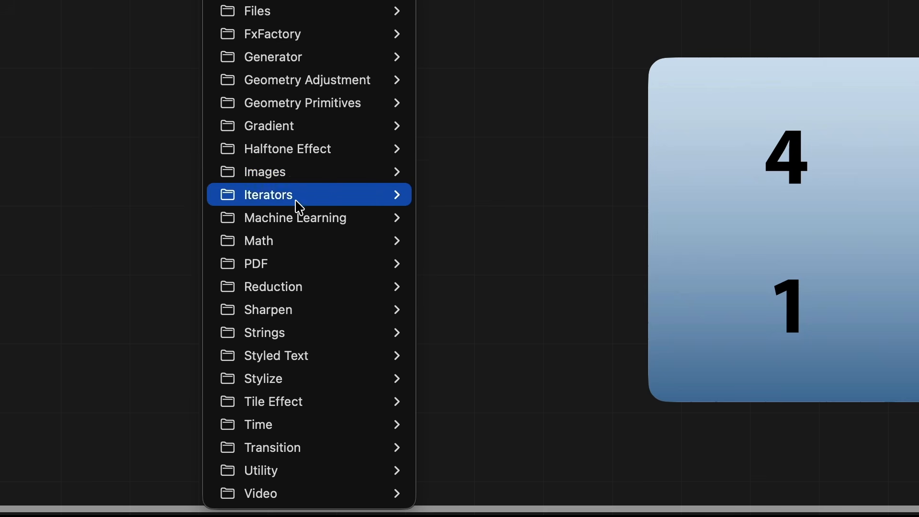
Add two Math Expression nodes, width / 2 and height / 2, fed by the Effect node's Width and Height outputs.
{"action": "mouse_move", "coordinate": [381, 381]}
{"action": "left_click", "coordinate": [516, 288]}
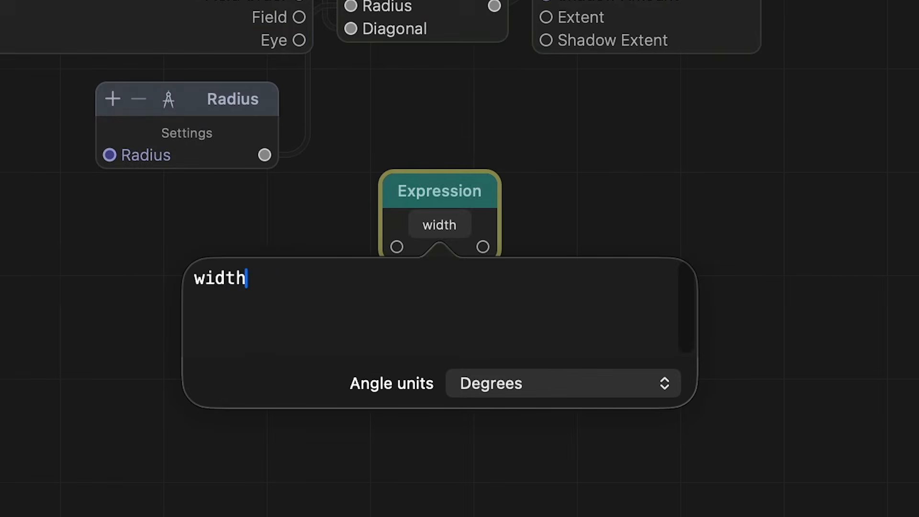
{"action": "type", "text": "/ 2"}
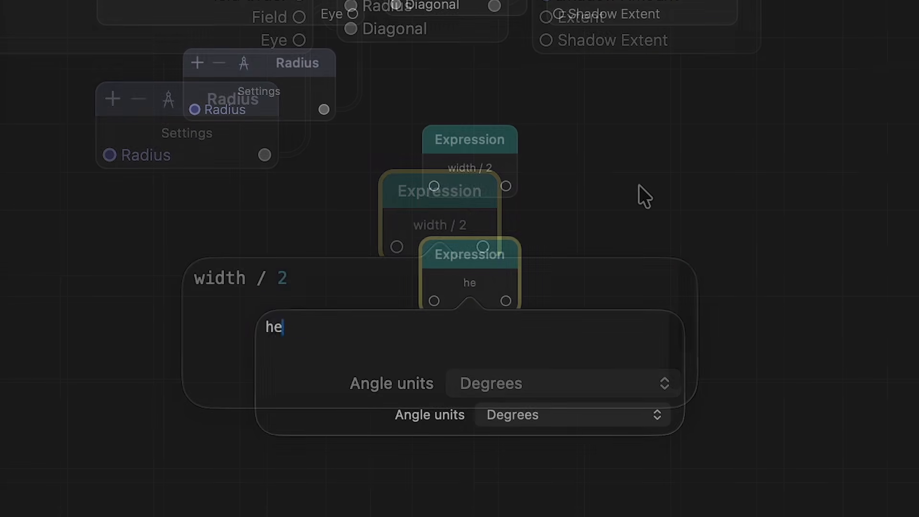
{"action": "type", "text": "ight / 2"}
{"action": "left_click", "coordinate": [315, 467]}
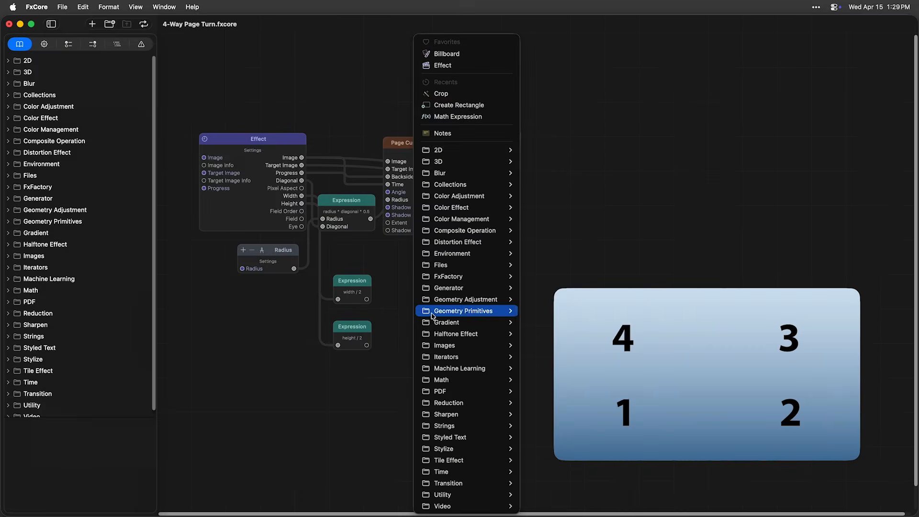
Add a Create Rectangle node and connect the width / 2 and height / 2 expressions to its Width and Height inputs.
{"action": "mouse_move", "coordinate": [522, 317]}
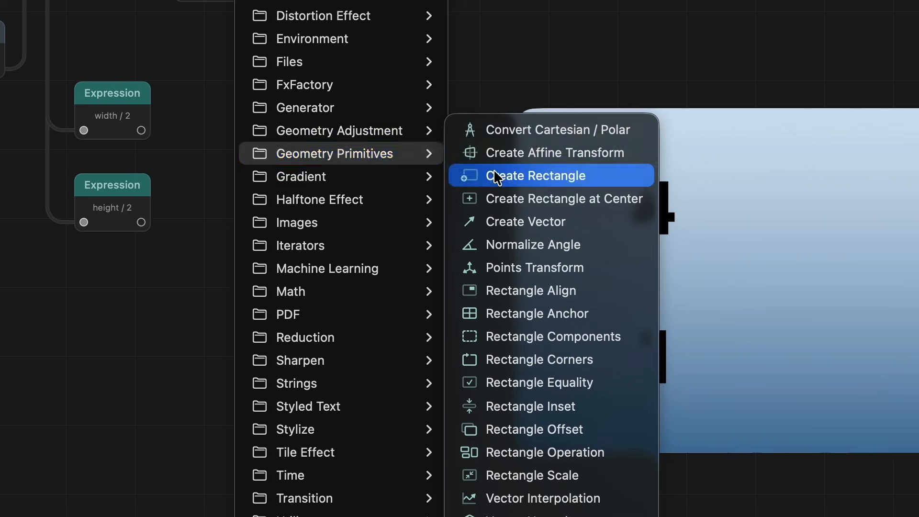
{"action": "left_click", "coordinate": [494, 178]}
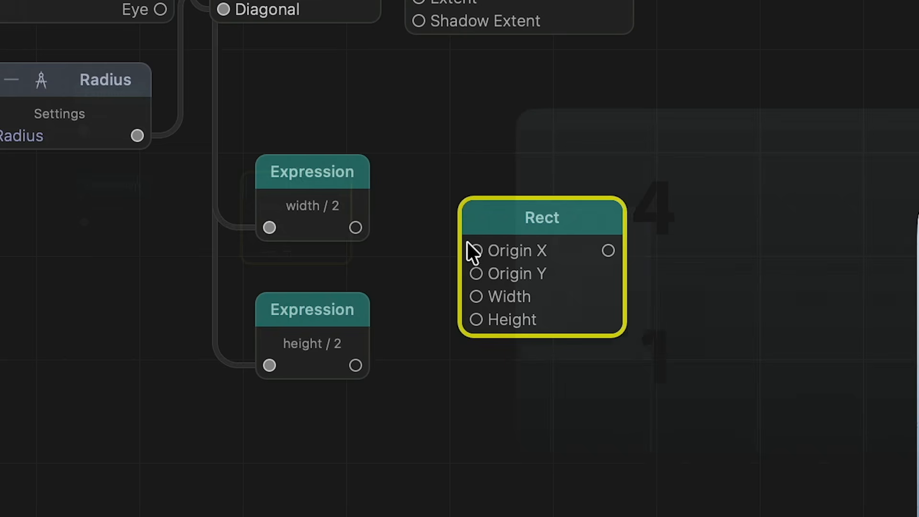
{"action": "left_click", "coordinate": [476, 249]}
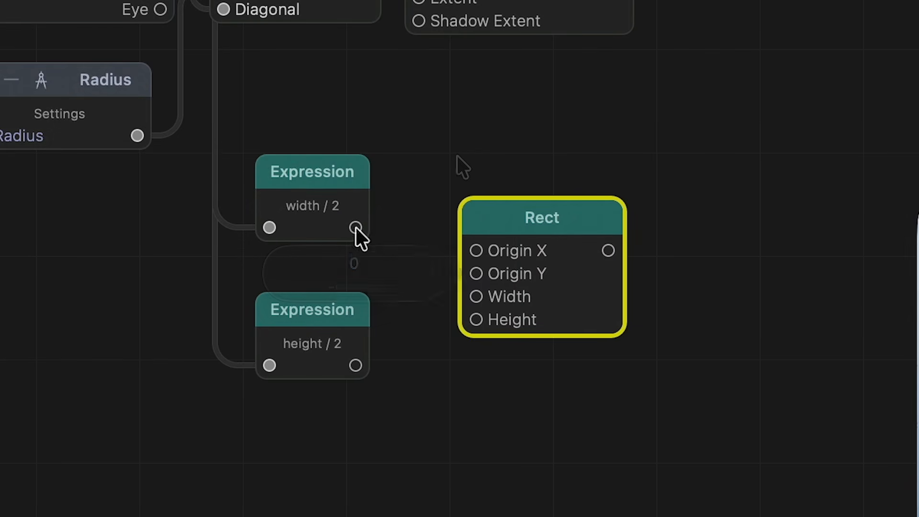
{"action": "left_click_drag", "start_coordinate": [355, 227], "coordinate": [478, 297]}
{"action": "left_click_drag", "start_coordinate": [356, 366], "coordinate": [473, 317]}
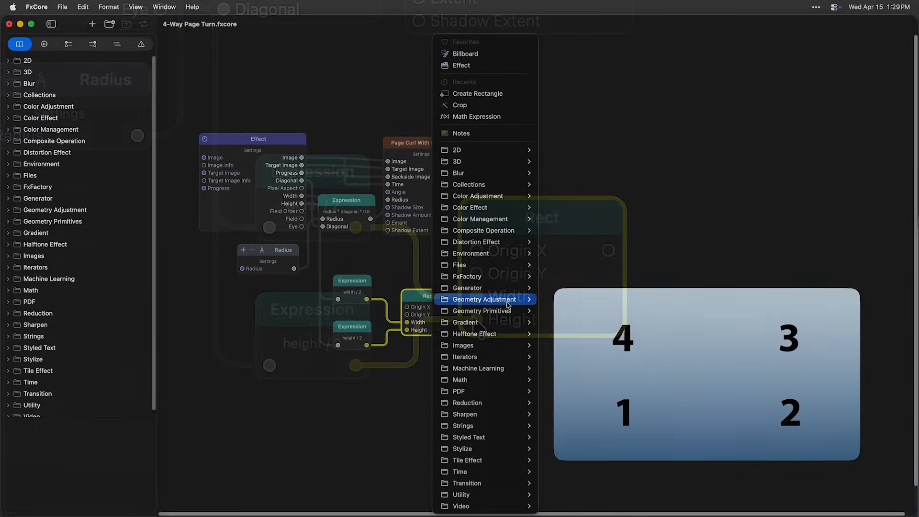
Add a Crop node and connect the Effect node's Image output and the Rect node's rectangle output to its inputs.
{"action": "mouse_move", "coordinate": [506, 301]}
{"action": "left_click", "coordinate": [569, 302]}
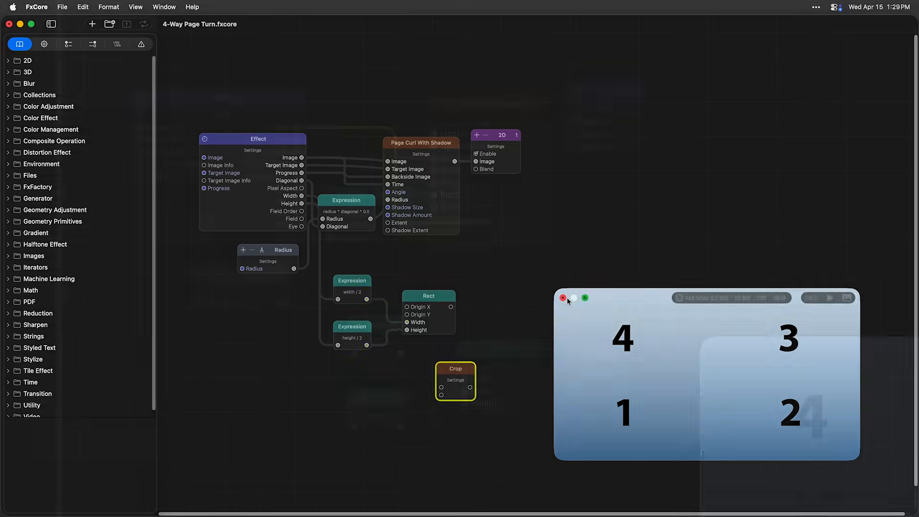
{"action": "left_click_drag", "start_coordinate": [296, 127], "coordinate": [576, 385]}
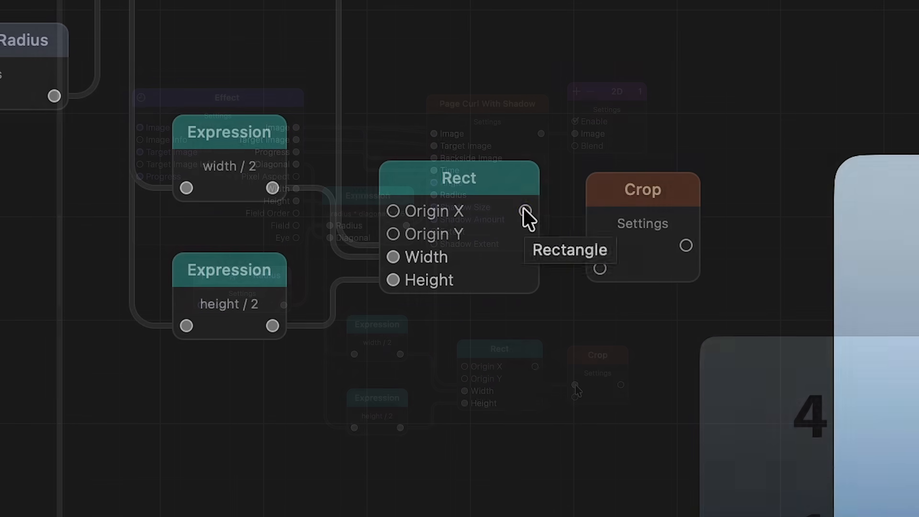
{"action": "left_click_drag", "start_coordinate": [525, 211], "coordinate": [598, 268]}
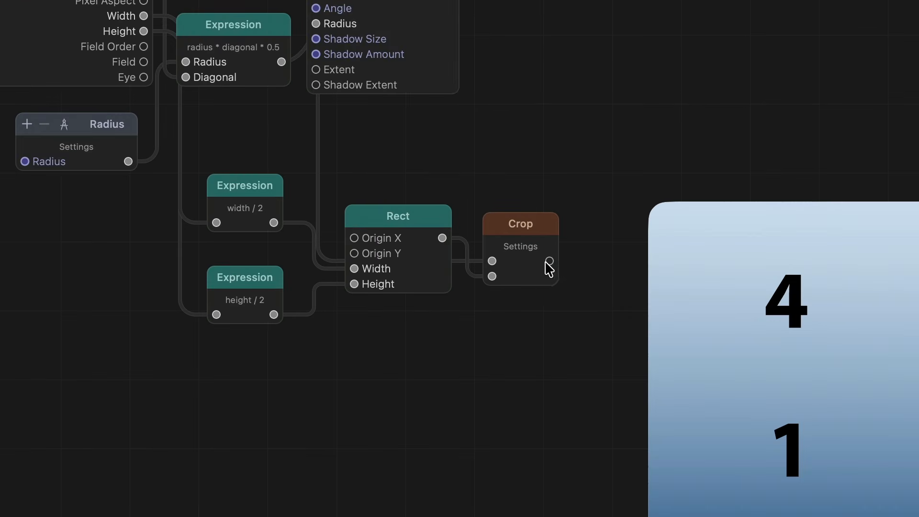
Connect the Crop output to Page Curl With Shadow's Image and Backside Image inputs, and add a second Crop node for its Target Image.
{"action": "mouse_move", "coordinate": [551, 263]}
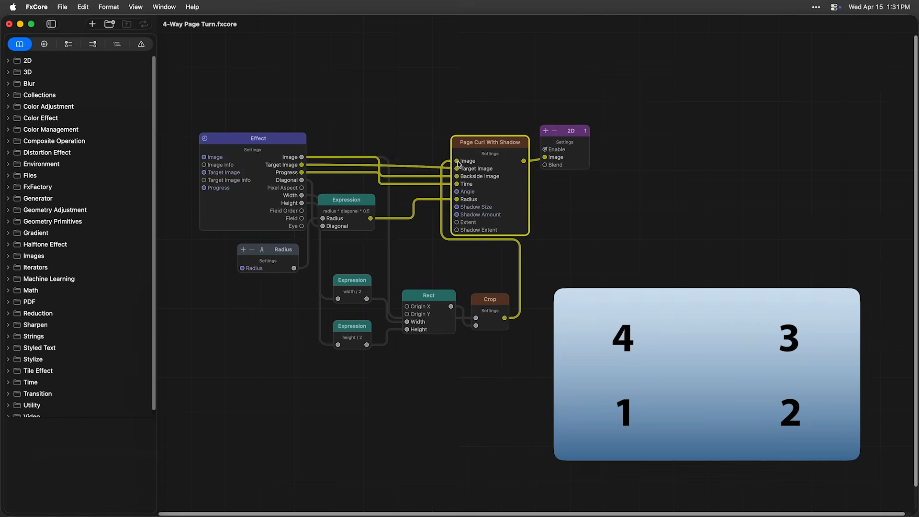
{"action": "left_click_drag", "start_coordinate": [505, 318], "coordinate": [457, 178]}
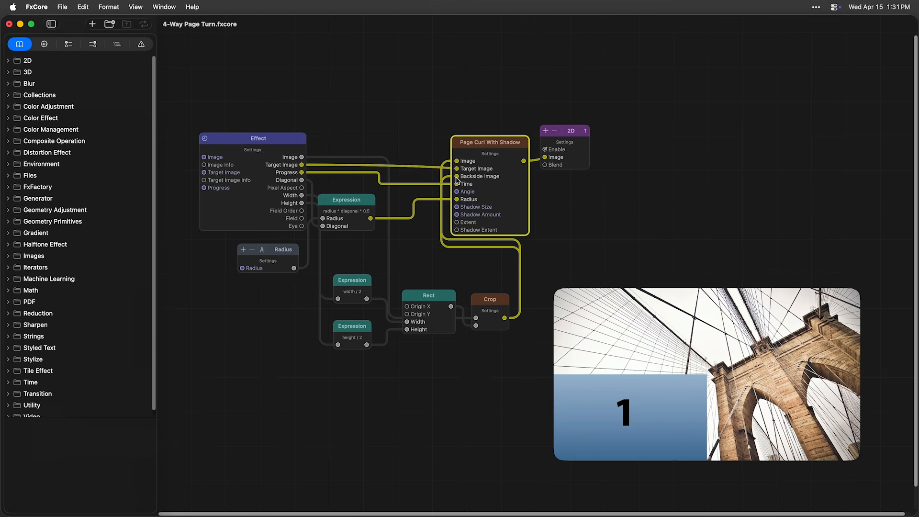
{"action": "left_click_drag", "start_coordinate": [442, 347], "coordinate": [496, 496]}
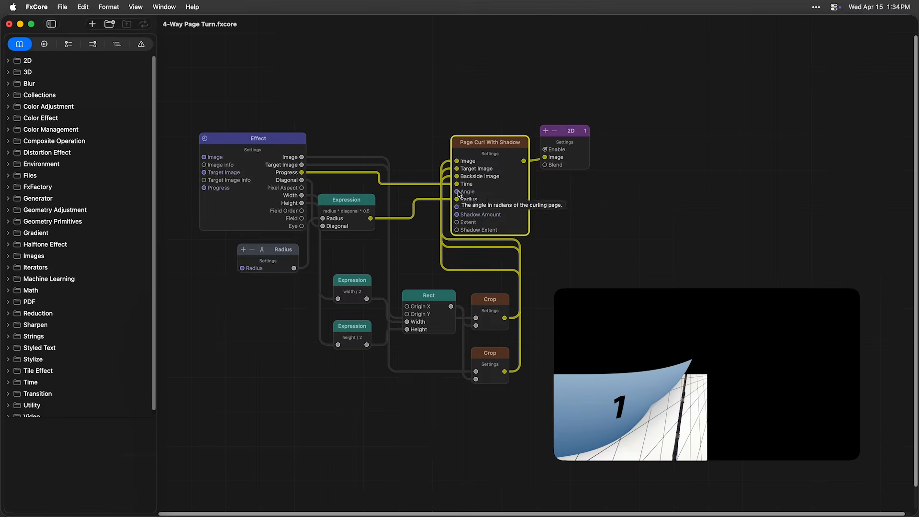
Unpublish the Angle input of the Page Curl With Shadow node and set it to 225.
{"action": "right_click", "coordinate": [458, 188]}
{"action": "left_click", "coordinate": [460, 334]}
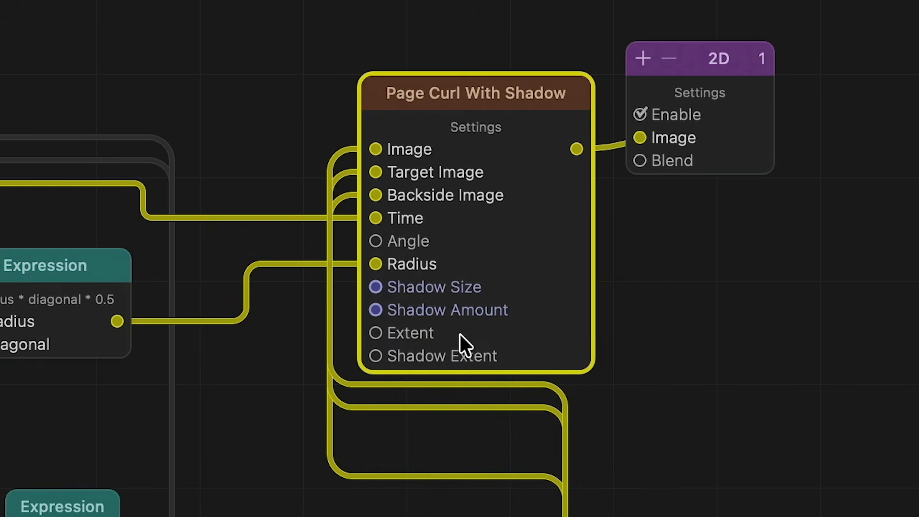
{"action": "left_click", "coordinate": [376, 240]}
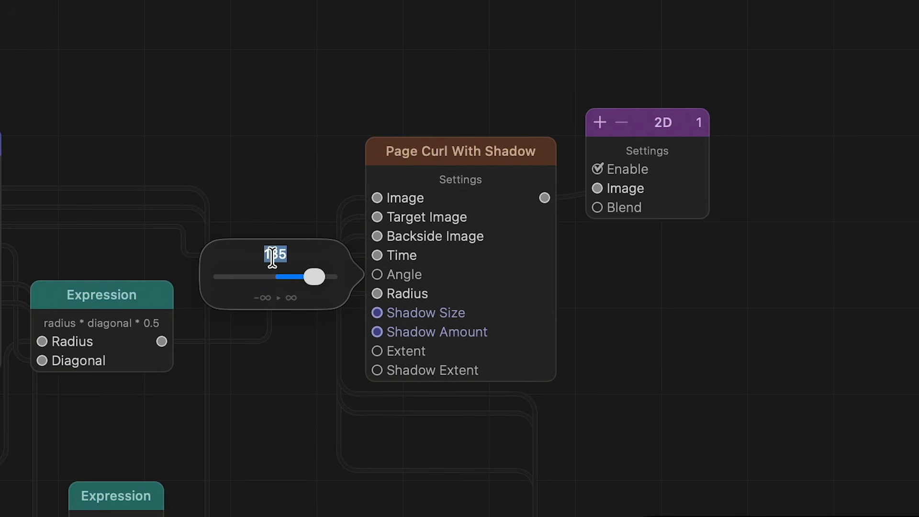
{"action": "type", "text": "225"}
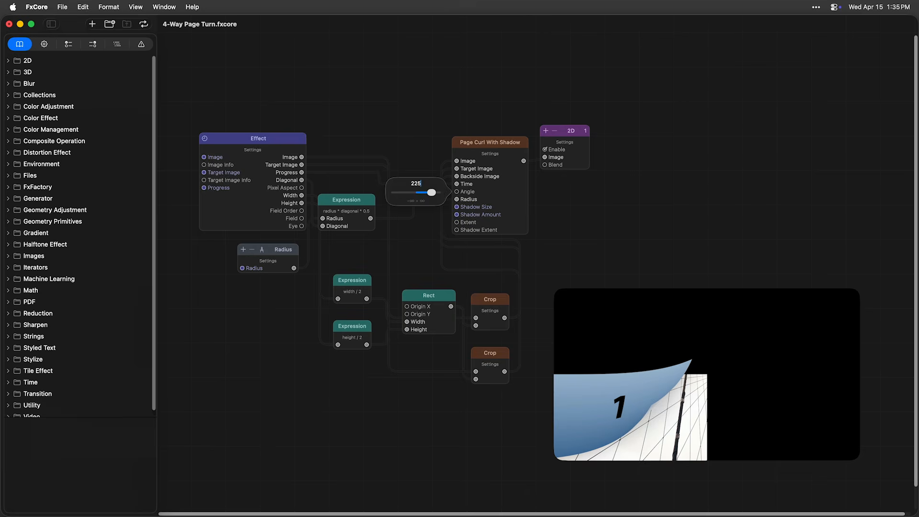
{"action": "key", "text": "Return"}
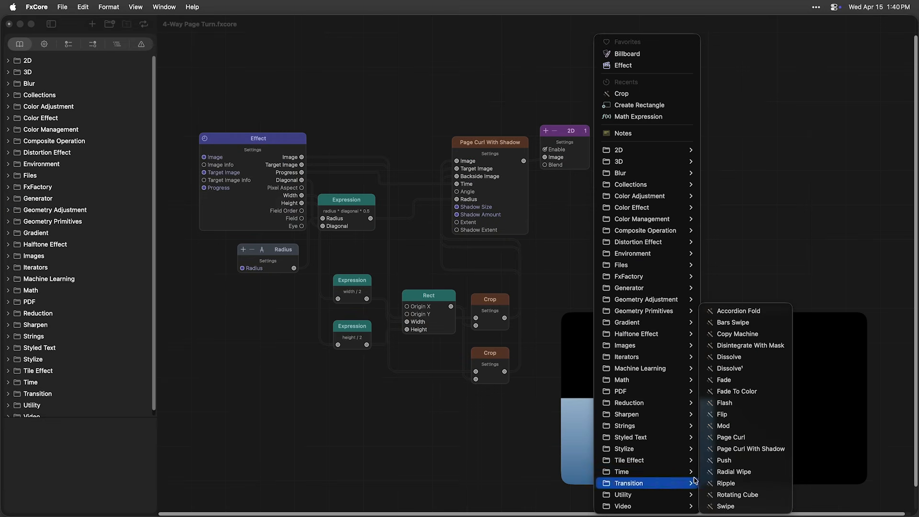
Add further Page Curl With Shadow nodes and stack them below the first one to make four in total.
{"action": "left_click", "coordinate": [751, 449]}
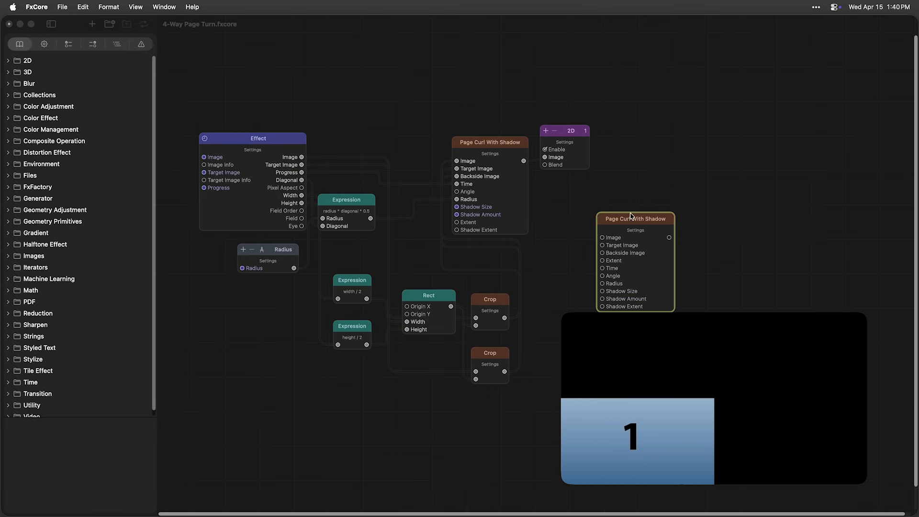
{"action": "left_click_drag", "start_coordinate": [631, 214], "coordinate": [677, 120]}
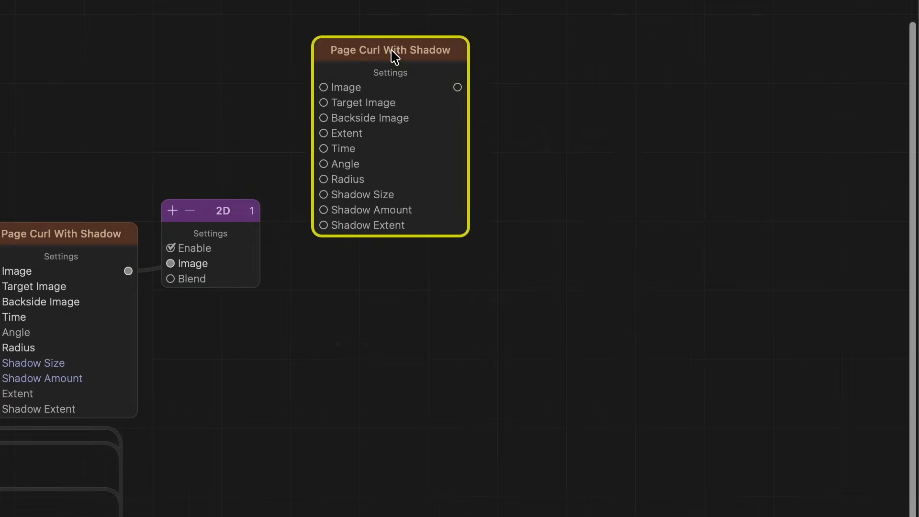
{"action": "left_click_drag", "start_coordinate": [391, 51], "coordinate": [579, 284]}
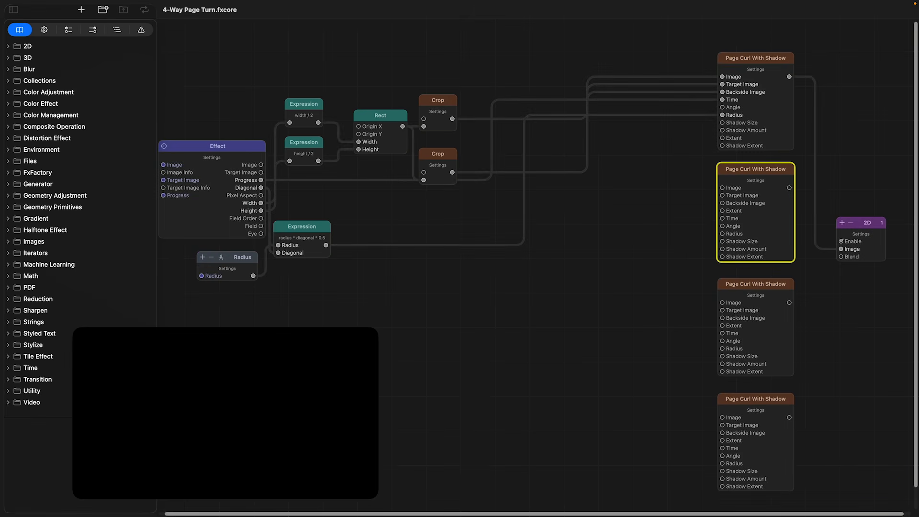
Set the Angle inputs of the third and fourth Page Curl With Shadow nodes, using 135 for the fourth.
{"action": "left_click", "coordinate": [723, 341]}
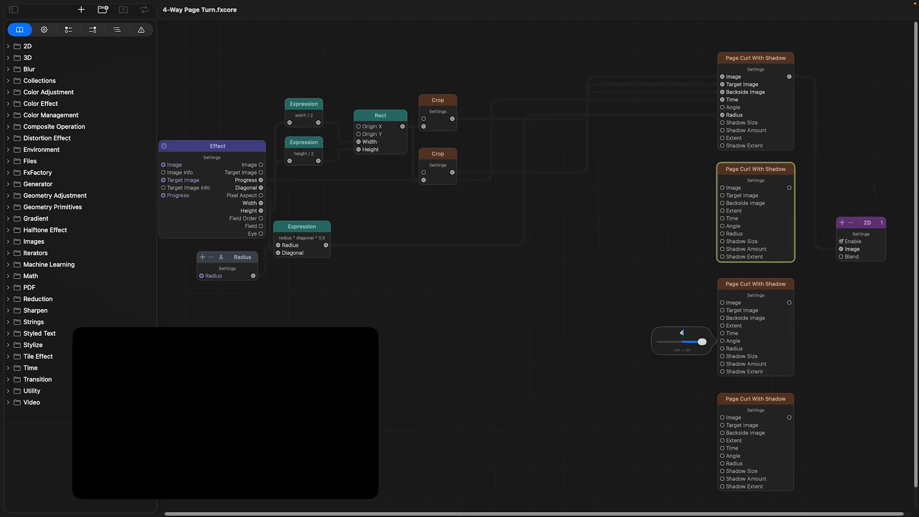
{"action": "type", "text": "4"}
{"action": "key", "text": "Return"}
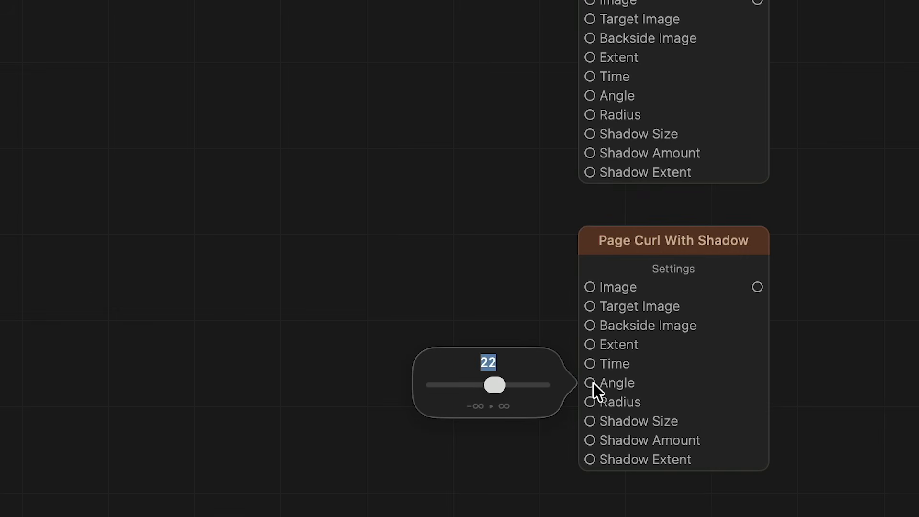
{"action": "type", "text": "135"}
{"action": "key", "text": "Return"}
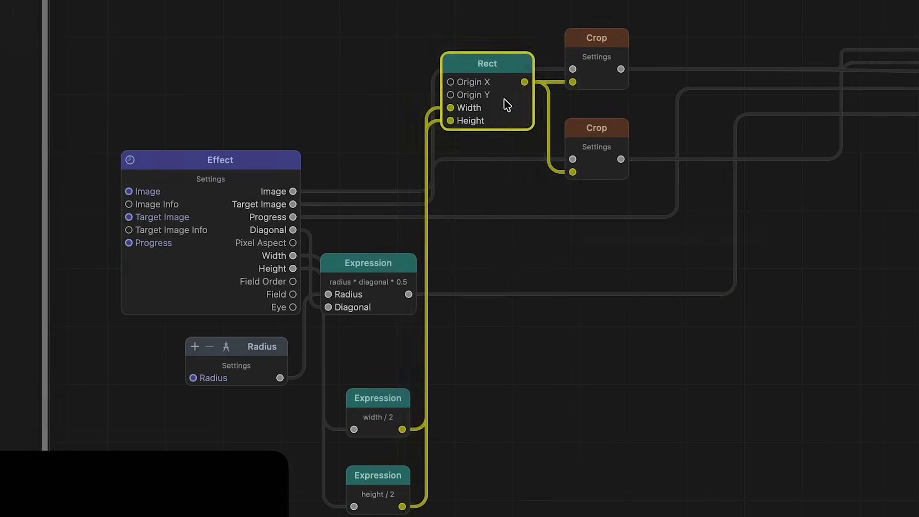
Duplicate the Rect node three times in a column and place a pair of Crop nodes beside each copy.
{"action": "key", "text": "super+v"}
{"action": "key", "text": "super+v"}
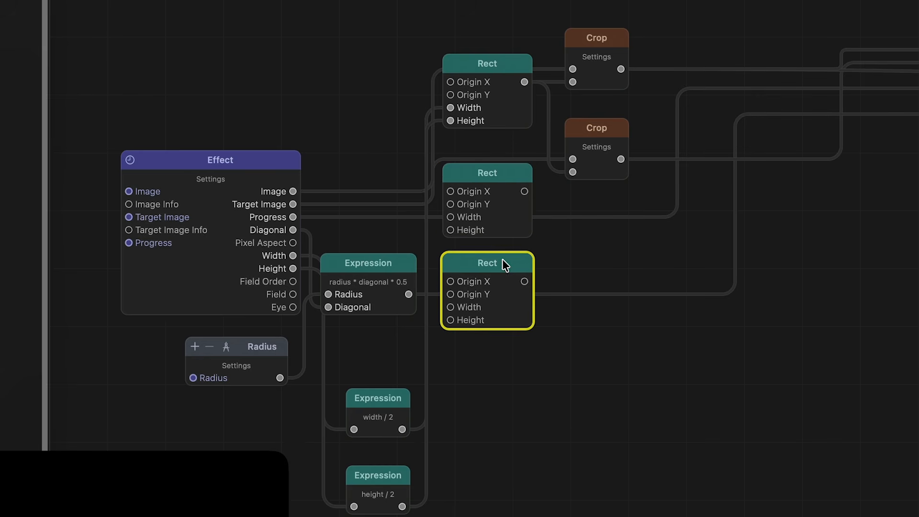
{"action": "key", "text": "super+v"}
{"action": "left_click_drag", "start_coordinate": [507, 277], "coordinate": [511, 408]}
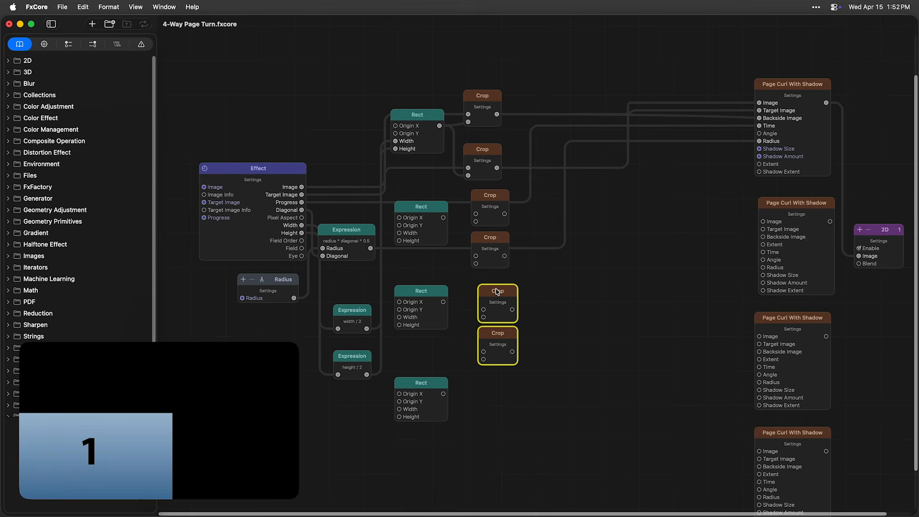
{"action": "left_click_drag", "start_coordinate": [495, 288], "coordinate": [488, 283]}
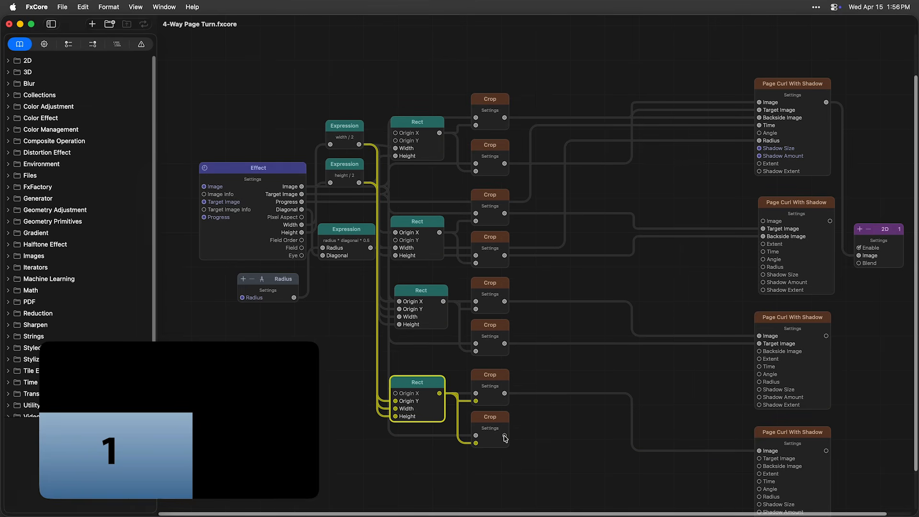
Connect the last Crop node to the fourth Page Curl's Target Image, and the radius * diagonal * 0.5 expression to all four Radius inputs.
{"action": "left_click_drag", "start_coordinate": [505, 437], "coordinate": [759, 459]}
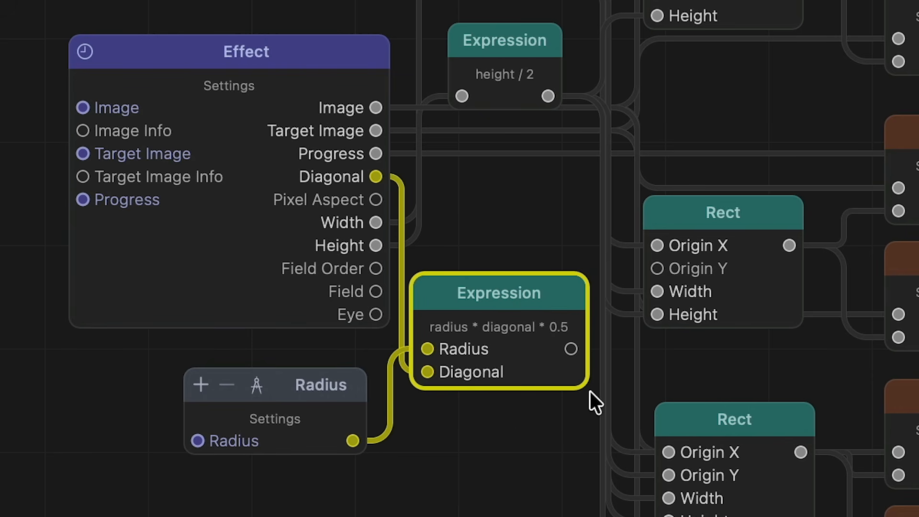
{"action": "left_click_drag", "start_coordinate": [570, 349], "coordinate": [760, 93]}
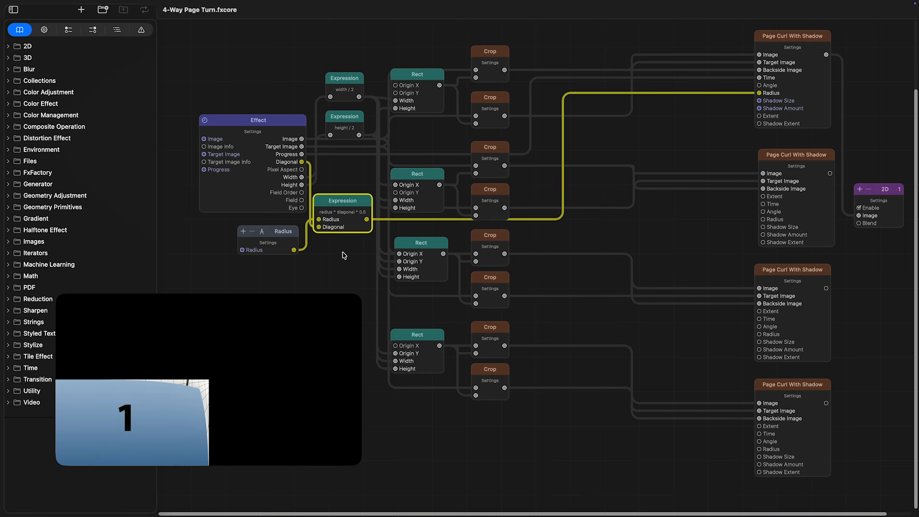
{"action": "left_click_drag", "start_coordinate": [366, 219], "coordinate": [762, 219]}
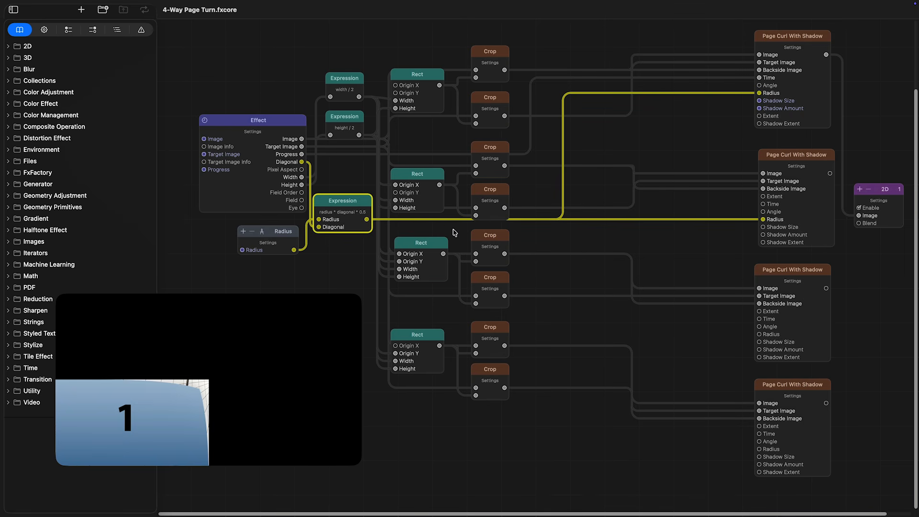
{"action": "left_click_drag", "start_coordinate": [366, 219], "coordinate": [759, 334]}
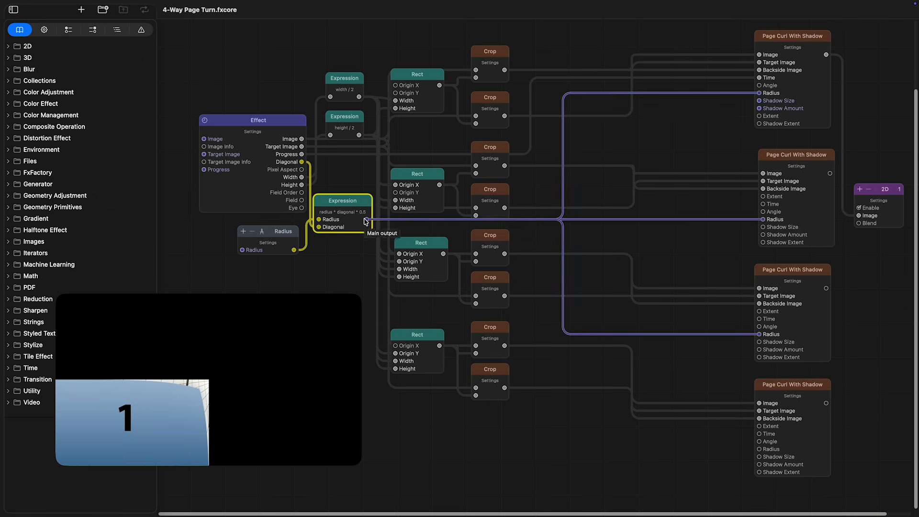
{"action": "left_click_drag", "start_coordinate": [366, 219], "coordinate": [759, 448]}
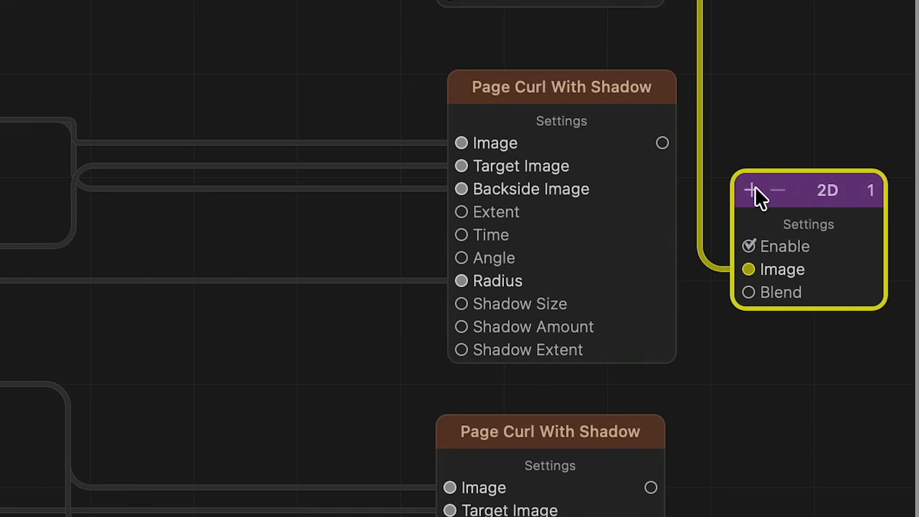
Add three image inputs to the 2D node and connect the remaining Page Curl With Shadow outputs to Image 2, Image 3 and Image 4.
{"action": "left_click", "coordinate": [750, 189]}
{"action": "left_click", "coordinate": [749, 190]}
{"action": "left_click", "coordinate": [749, 190]}
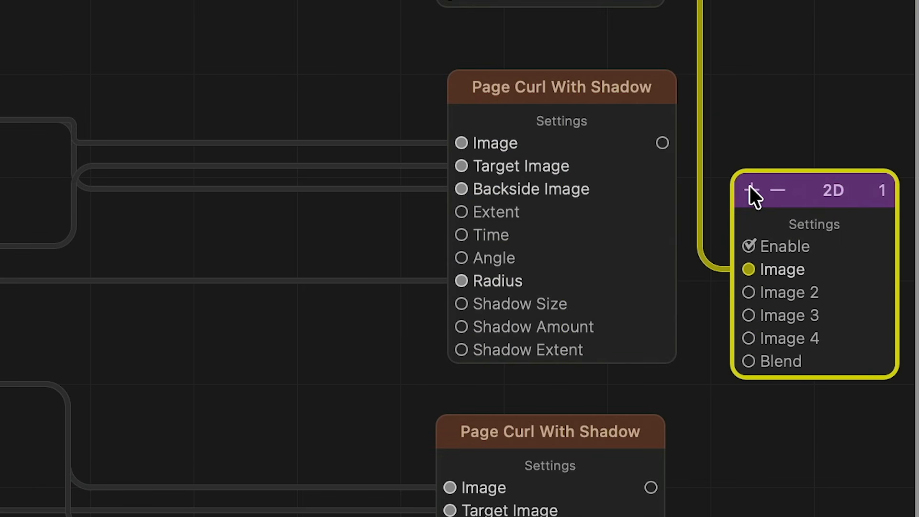
{"action": "left_click_drag", "start_coordinate": [664, 142], "coordinate": [738, 294]}
{"action": "left_click_drag", "start_coordinate": [826, 403], "coordinate": [859, 239]}
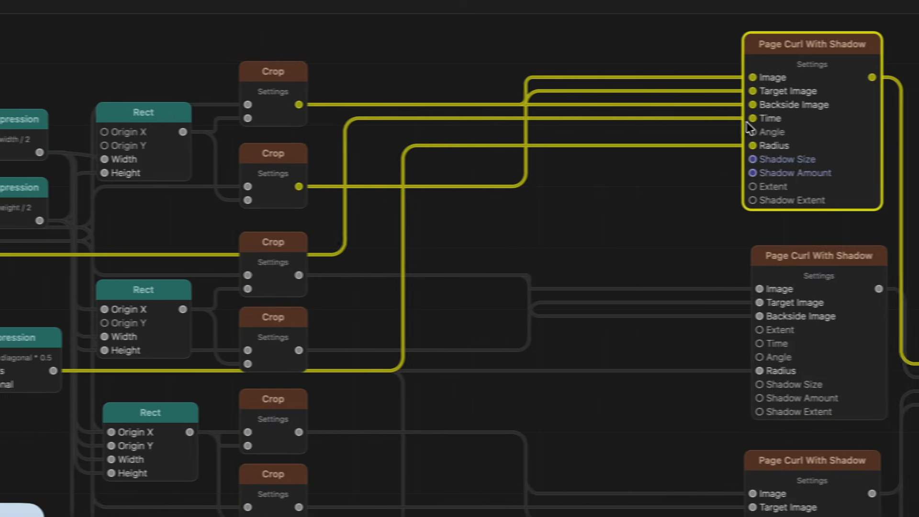
Add an Interpolation node before the Page Curl nodes and set its Function to Quadratic In-Out.
{"action": "right_click", "coordinate": [663, 243]}
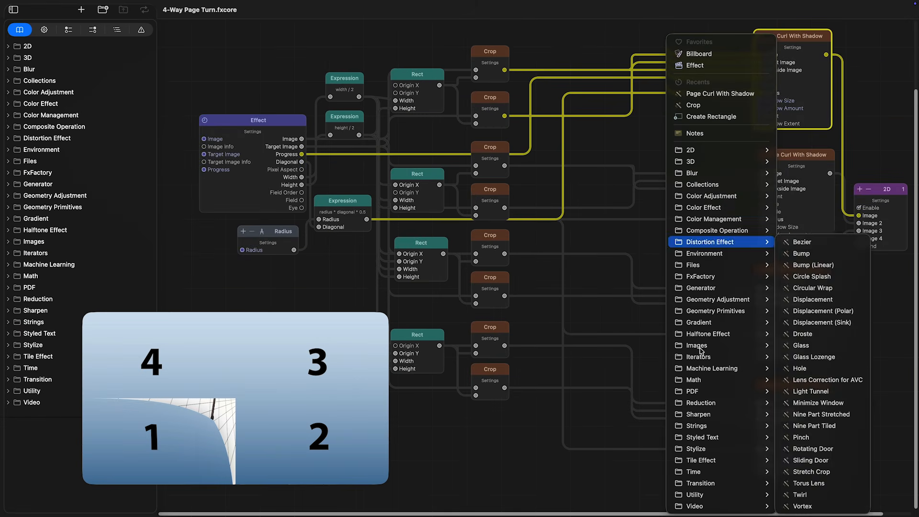
{"action": "mouse_move", "coordinate": [710, 383]}
{"action": "left_click", "coordinate": [676, 280]}
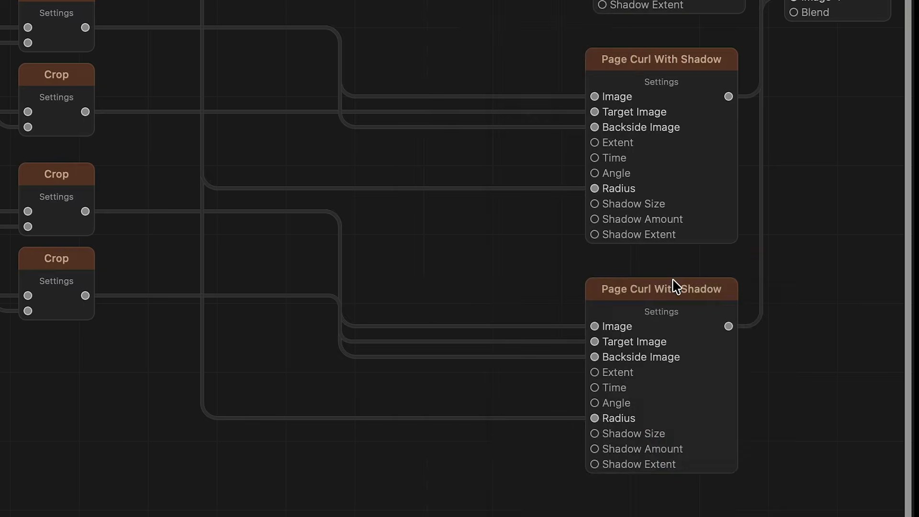
{"action": "left_click", "coordinate": [386, 233]}
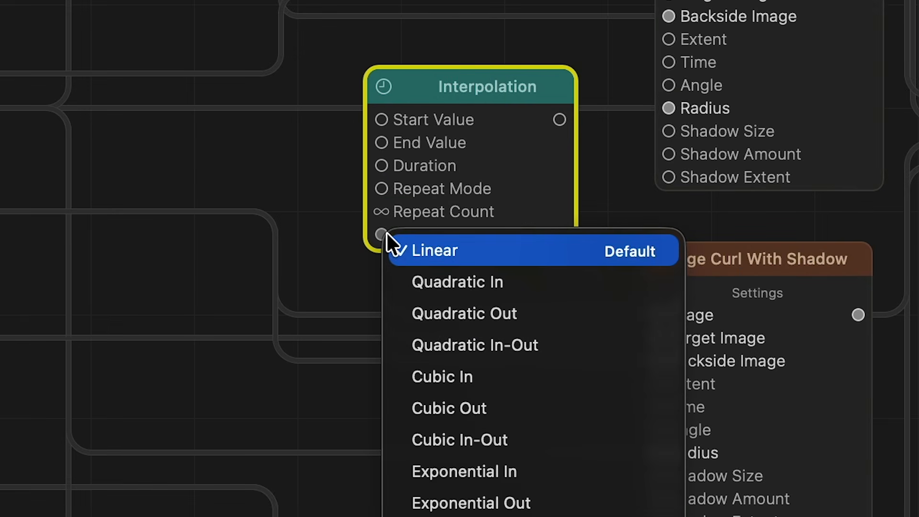
{"action": "left_click", "coordinate": [466, 346]}
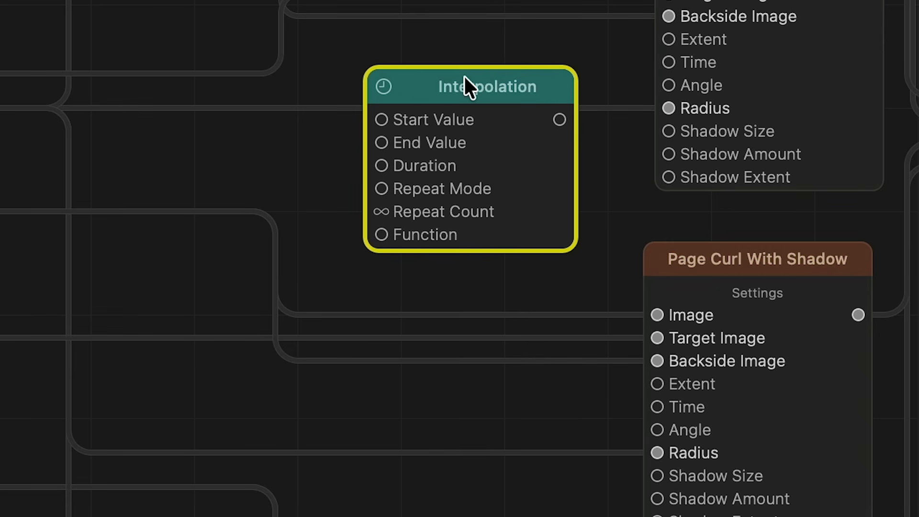
Check the Interpolation node's Start Value, End Value and Duration.
{"action": "left_click", "coordinate": [381, 119]}
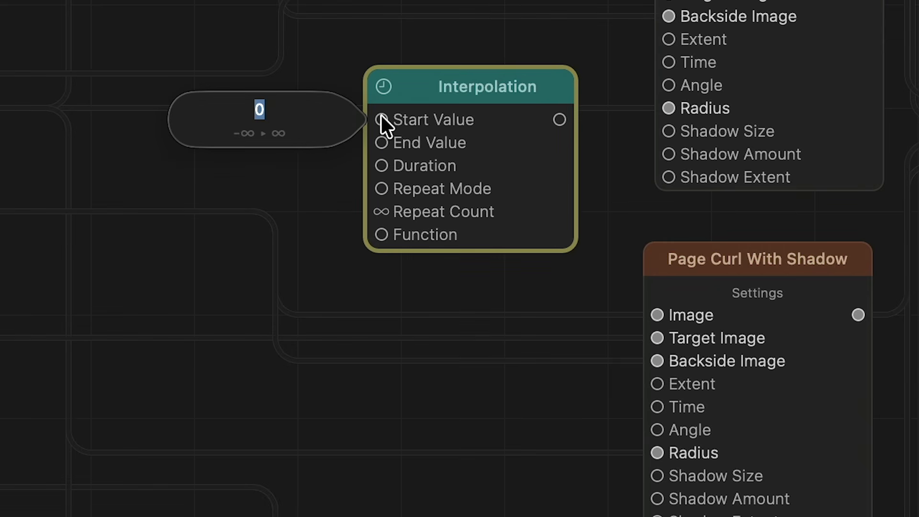
{"action": "left_click", "coordinate": [382, 142]}
{"action": "left_click", "coordinate": [383, 158]}
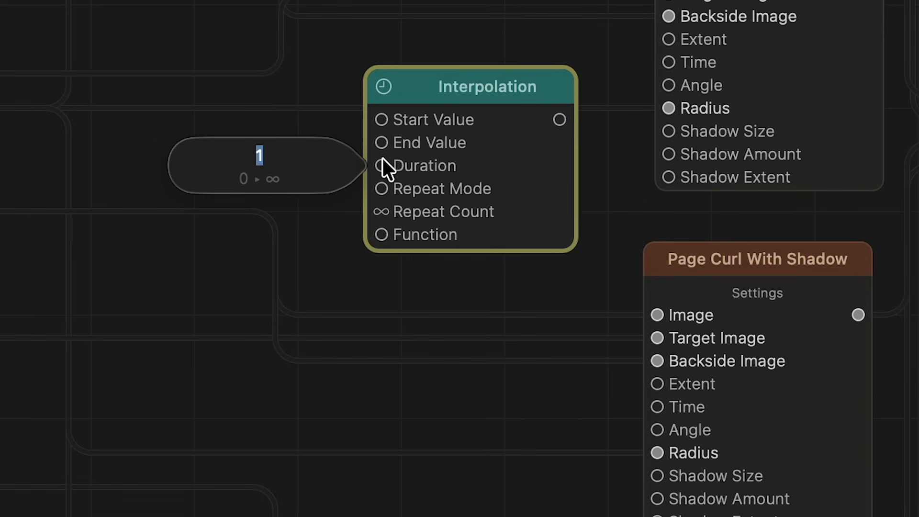
Switch the Interpolation node's time base to External and connect the Effect node's Progress output to its Time input.
{"action": "left_click", "coordinate": [383, 86]}
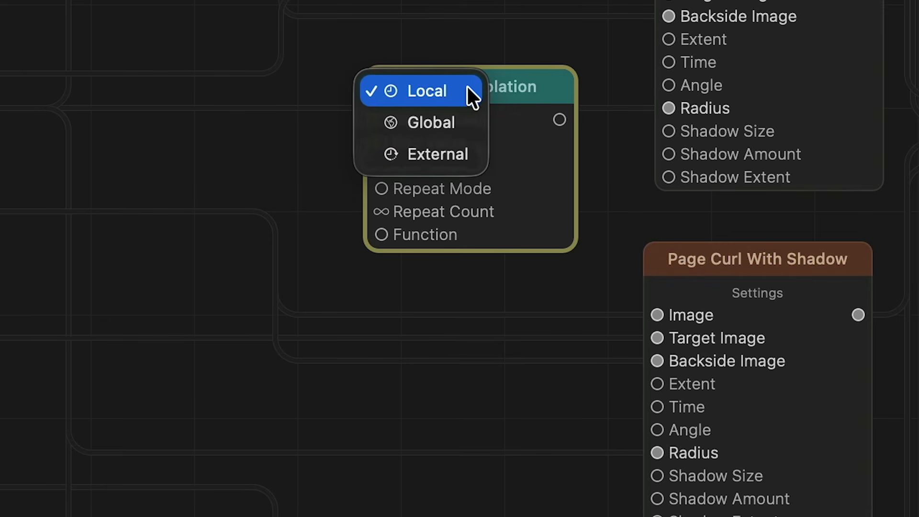
{"action": "left_click", "coordinate": [447, 145]}
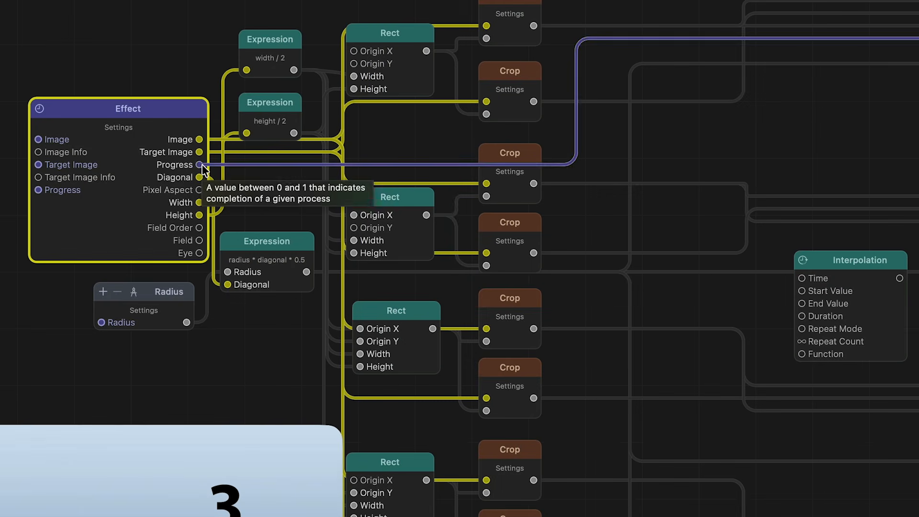
{"action": "left_click_drag", "start_coordinate": [199, 164], "coordinate": [803, 278]}
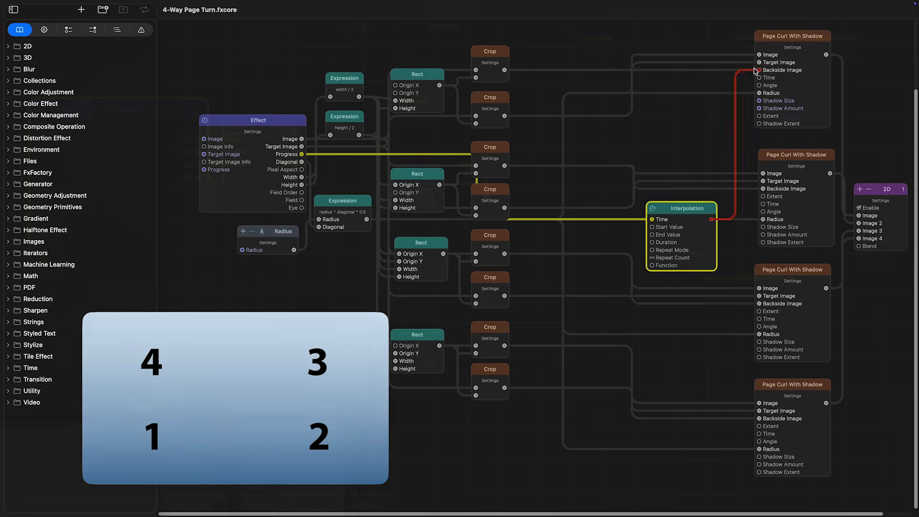
Connect the Interpolation node's output to the Time input of all four Page Curl With Shadow nodes.
{"action": "left_click_drag", "start_coordinate": [755, 71], "coordinate": [759, 77]}
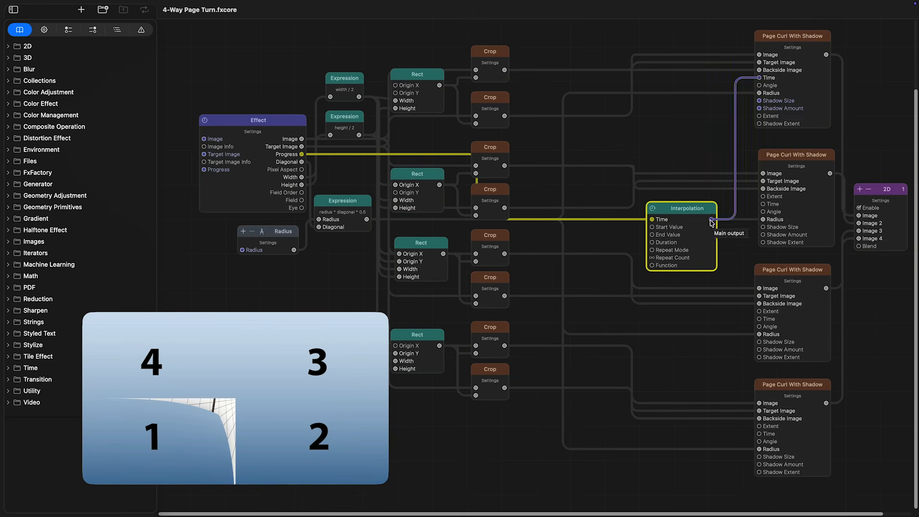
{"action": "left_click_drag", "start_coordinate": [711, 219], "coordinate": [763, 204]}
{"action": "left_click_drag", "start_coordinate": [712, 219], "coordinate": [737, 416]}
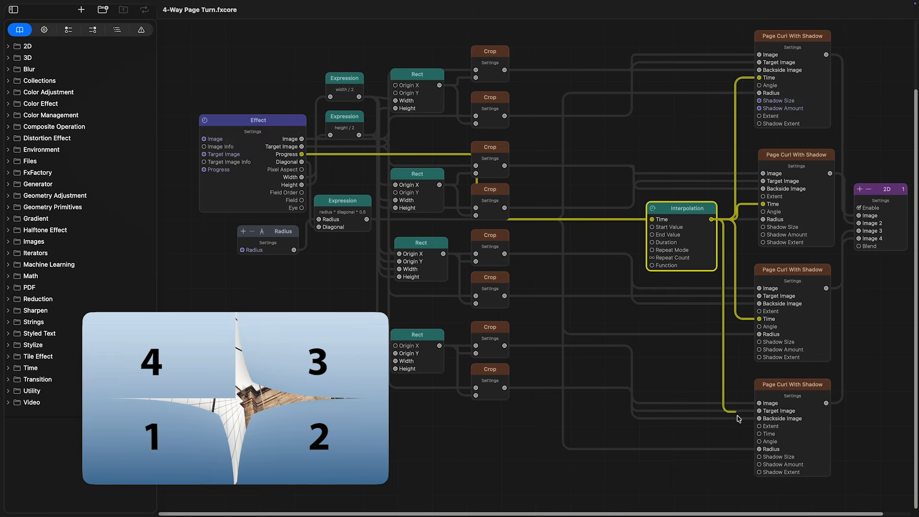
{"action": "left_click_drag", "start_coordinate": [737, 417], "coordinate": [759, 434]}
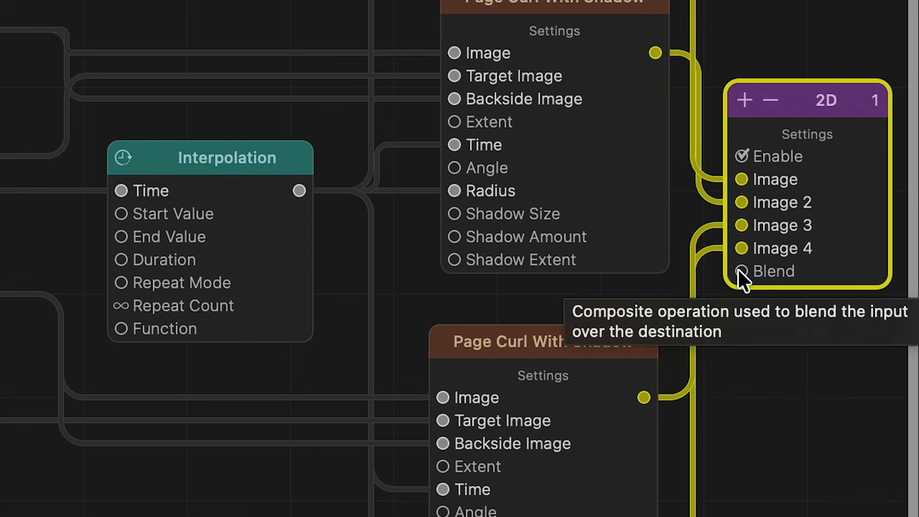
Route each Page Curl With Shadow node's output through its own Crop node into the 2D node's Image, Image 2, Image 3 and Image 4 inputs.
{"action": "left_click", "coordinate": [738, 269]}
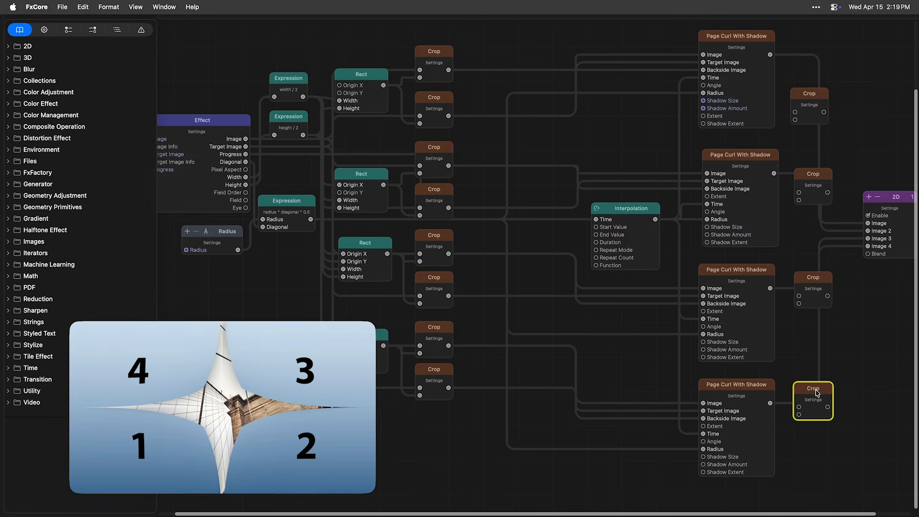
{"action": "left_click_drag", "start_coordinate": [770, 54], "coordinate": [795, 111]}
{"action": "left_click_drag", "start_coordinate": [824, 111], "coordinate": [868, 222]}
{"action": "left_click_drag", "start_coordinate": [791, 180], "coordinate": [799, 192]}
{"action": "left_click_drag", "start_coordinate": [827, 192], "coordinate": [868, 230]}
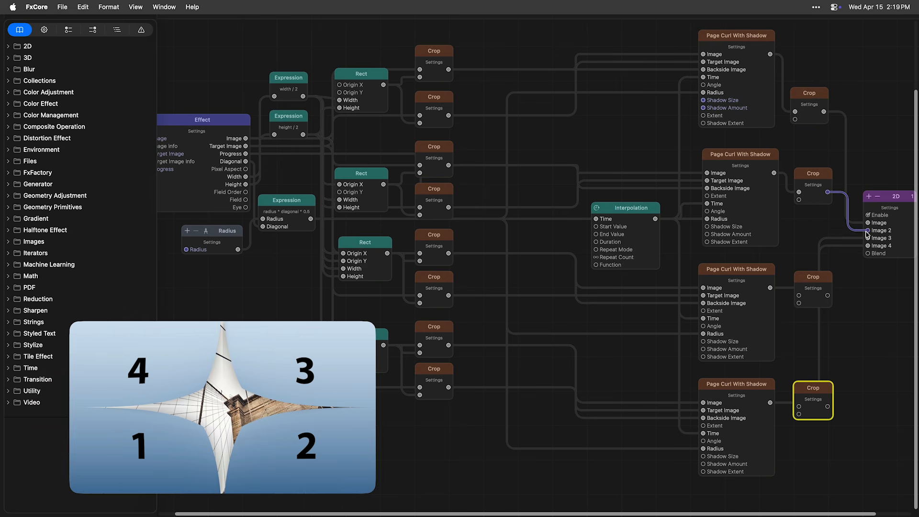
{"action": "left_click_drag", "start_coordinate": [770, 287], "coordinate": [798, 295]}
{"action": "left_click_drag", "start_coordinate": [828, 296], "coordinate": [868, 238]}
{"action": "left_click_drag", "start_coordinate": [770, 403], "coordinate": [868, 246]}
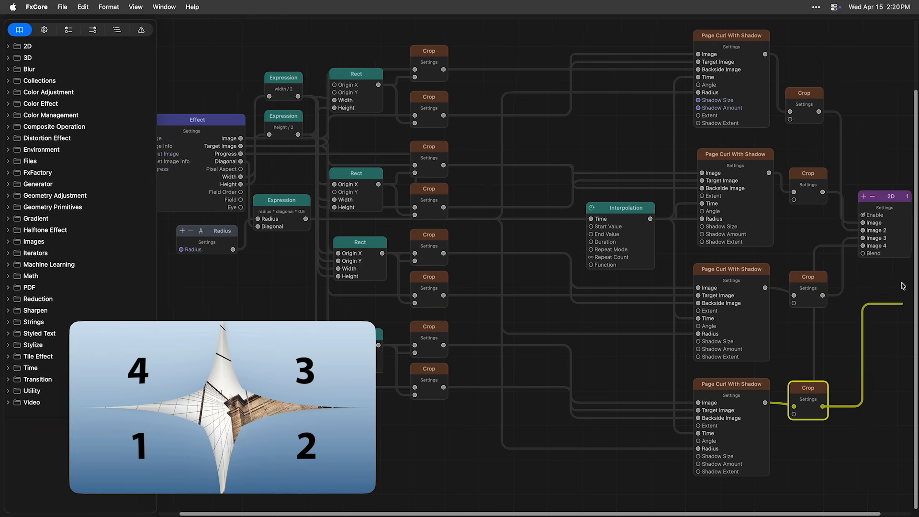
{"action": "scroll", "coordinate": [718, 287], "scroll_direction": "right", "scroll_amount": 2}
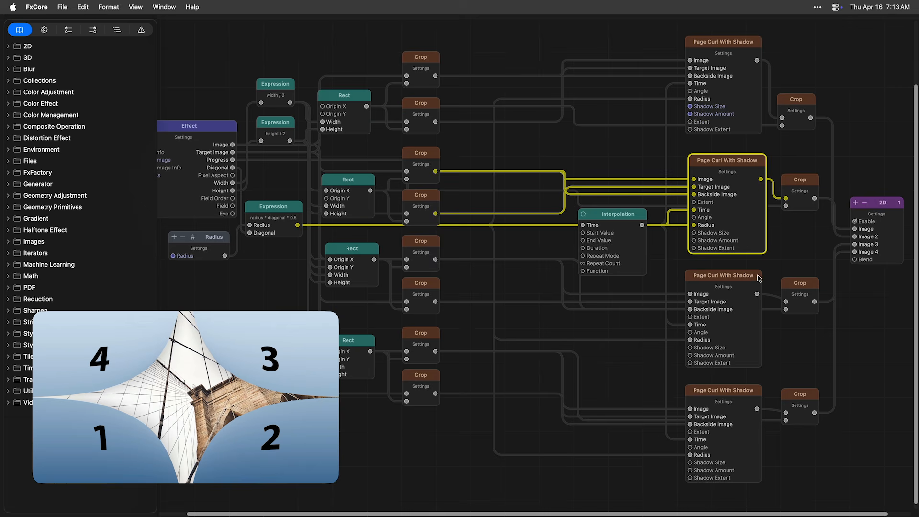
{"action": "left_click", "coordinate": [758, 279]}
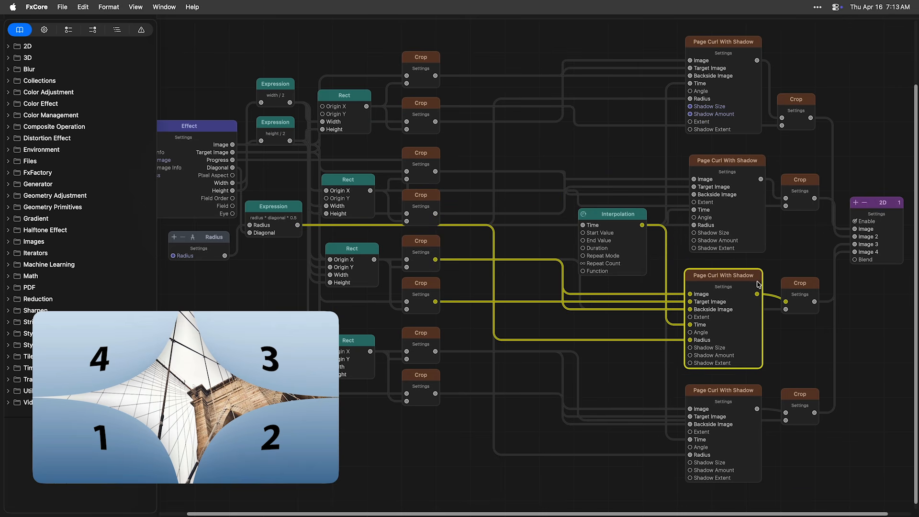
{"action": "left_click", "coordinate": [756, 402]}
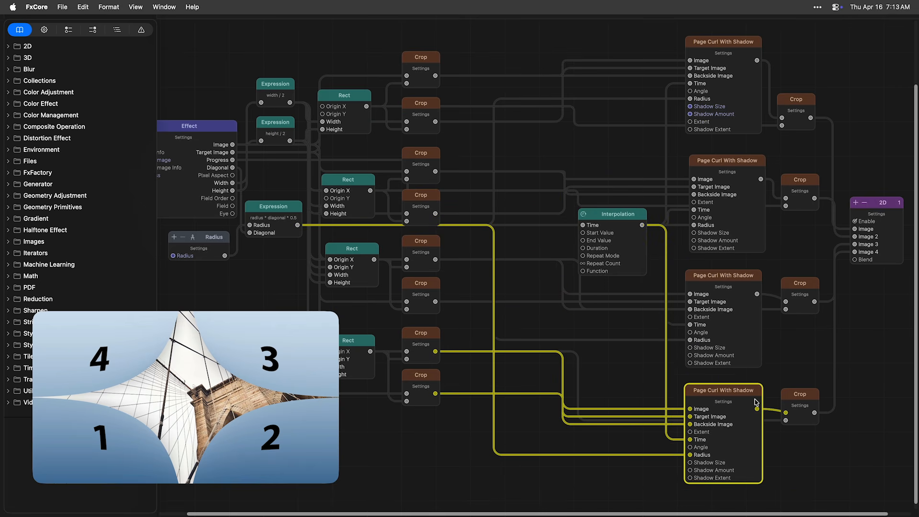
{"action": "right_click", "coordinate": [590, 158]}
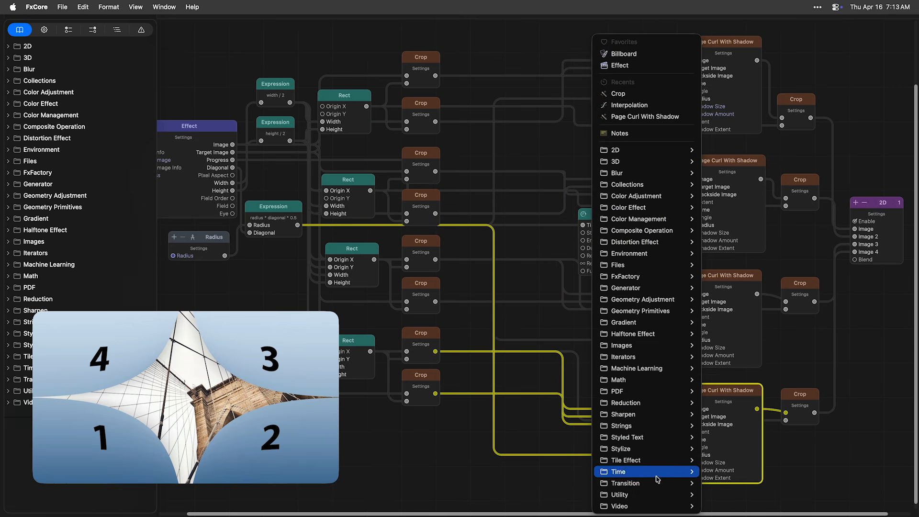
{"action": "mouse_move", "coordinate": [662, 495]}
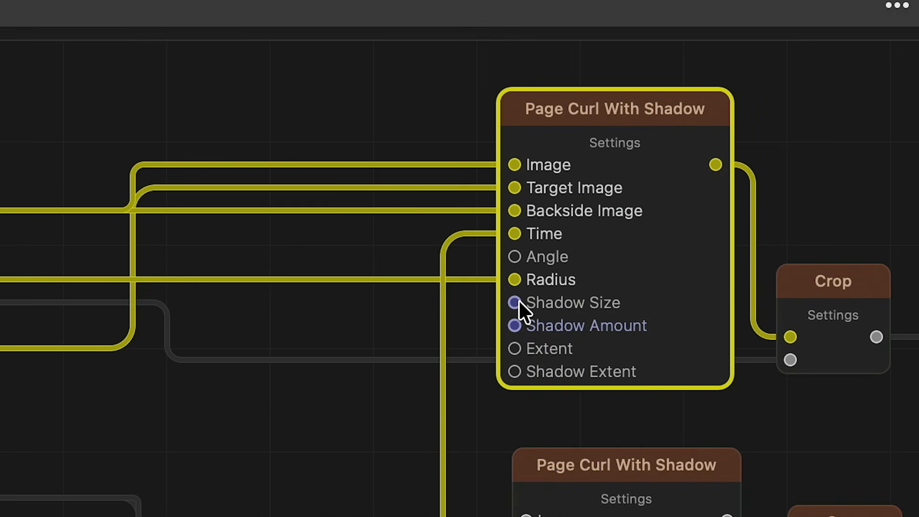
Create Split nodes from the first Page Curl With Shadow node's Shadow Size and Shadow Amount inputs, and check the Shadow Size range.
{"action": "right_click", "coordinate": [520, 302]}
{"action": "left_click", "coordinate": [563, 312]}
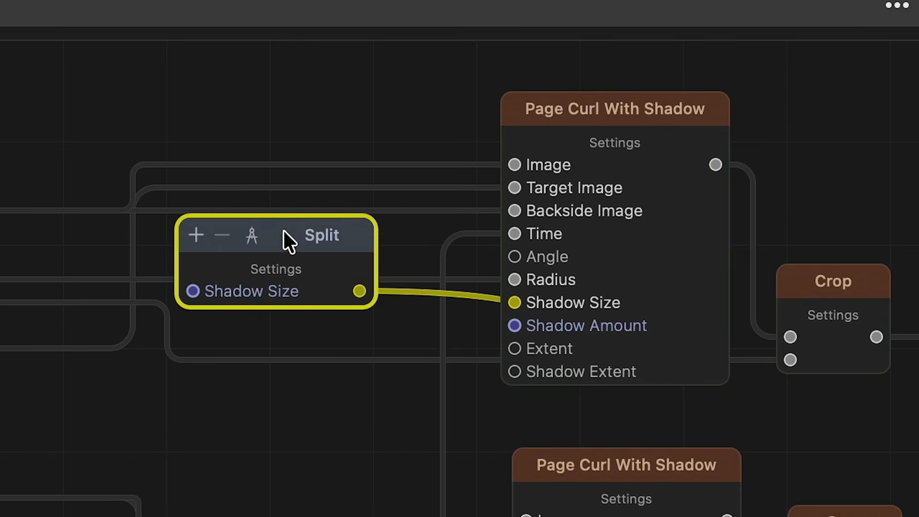
{"action": "right_click", "coordinate": [517, 325]}
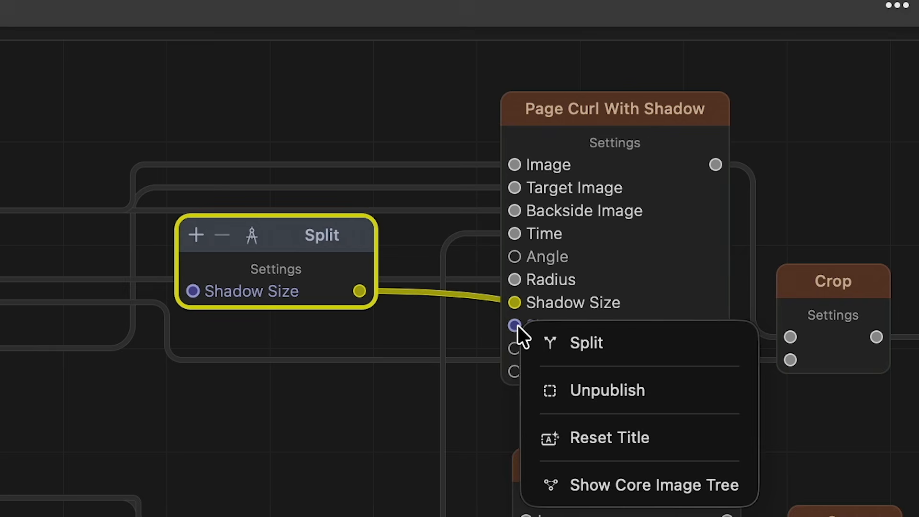
{"action": "left_click", "coordinate": [566, 345]}
{"action": "left_click_drag", "start_coordinate": [362, 305], "coordinate": [335, 337]}
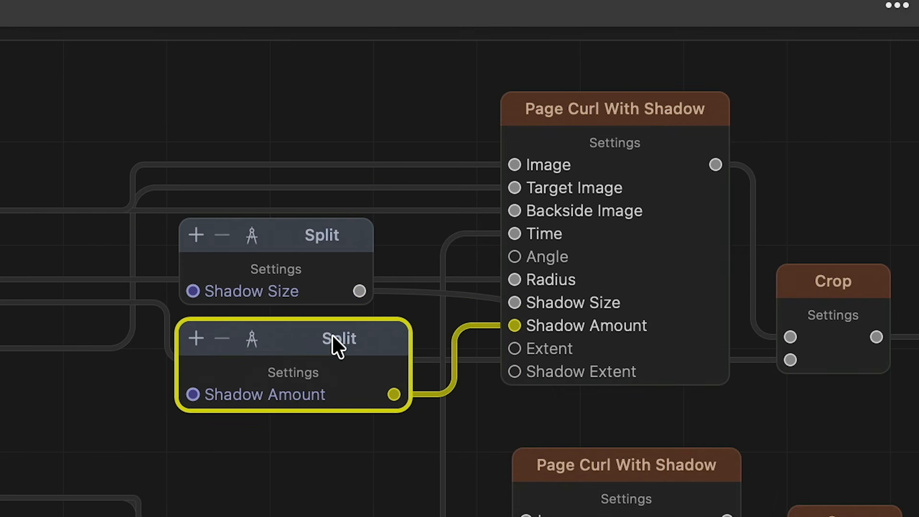
{"action": "left_click", "coordinate": [276, 266]}
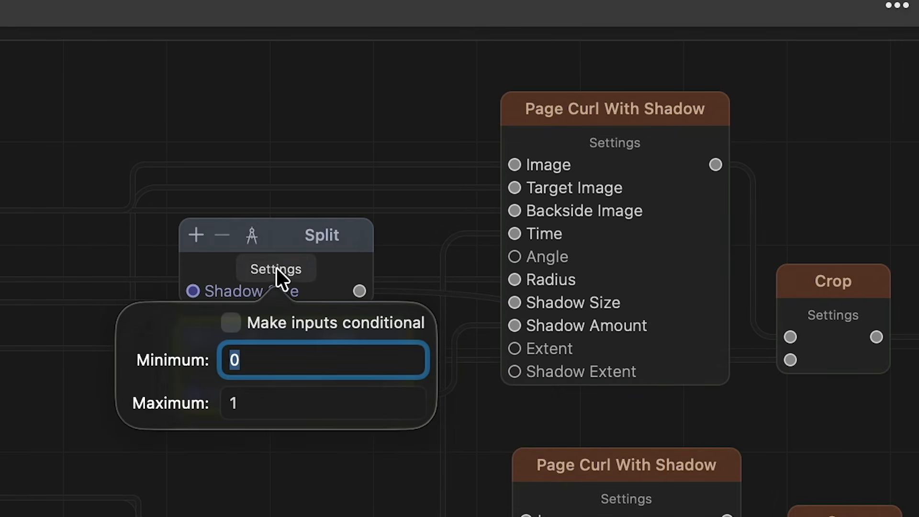
Connect both Split nodes to the Shadow Size and Shadow Amount inputs of the other Page Curl nodes, and test a larger Shadow Size.
{"action": "left_click_drag", "start_coordinate": [638, 98], "coordinate": [690, 463]}
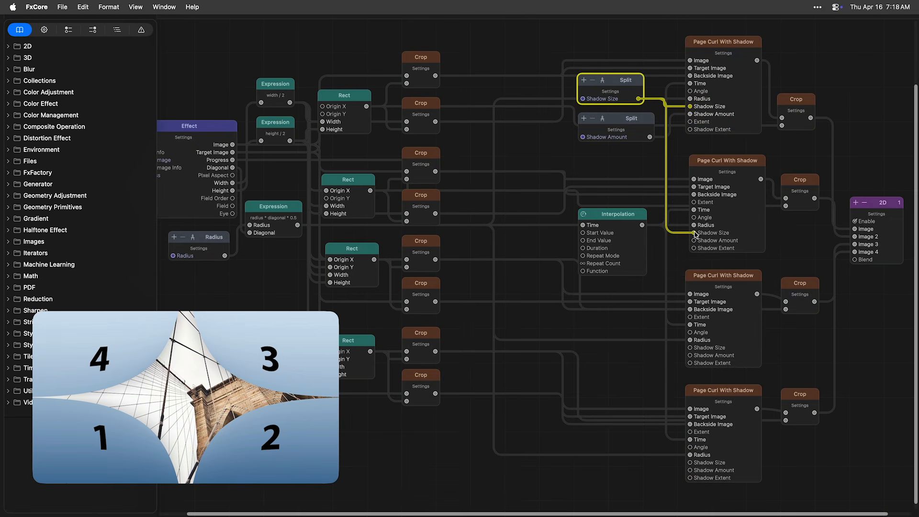
{"action": "left_click", "coordinate": [629, 127]}
{"action": "left_click_drag", "start_coordinate": [650, 138], "coordinate": [689, 470]}
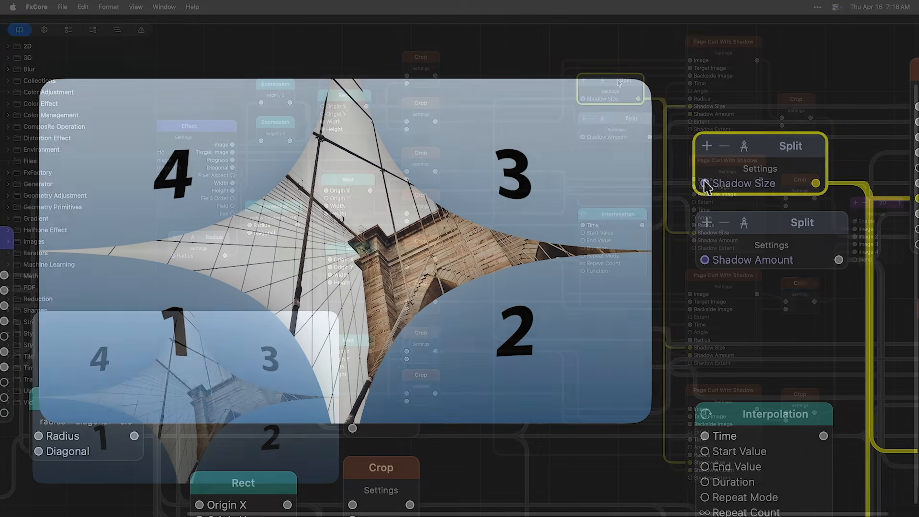
{"action": "left_click", "coordinate": [706, 184]}
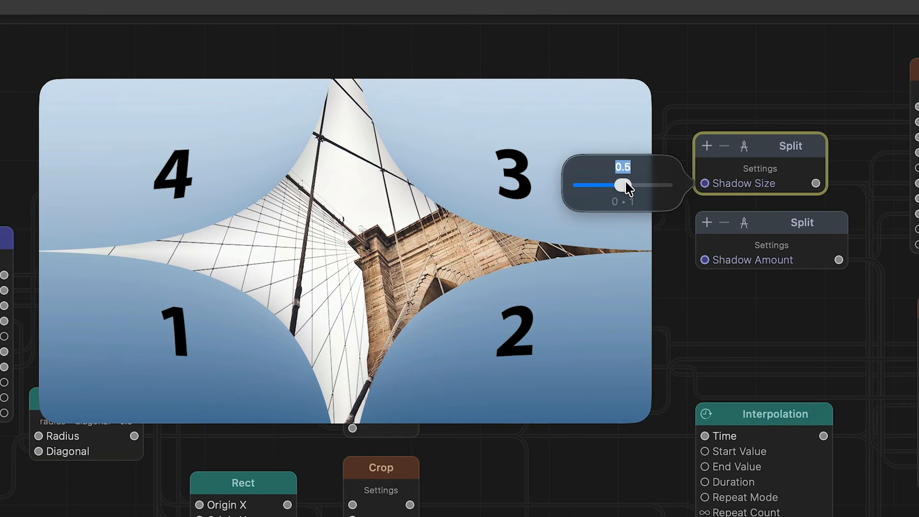
{"action": "left_click_drag", "start_coordinate": [626, 185], "coordinate": [677, 194]}
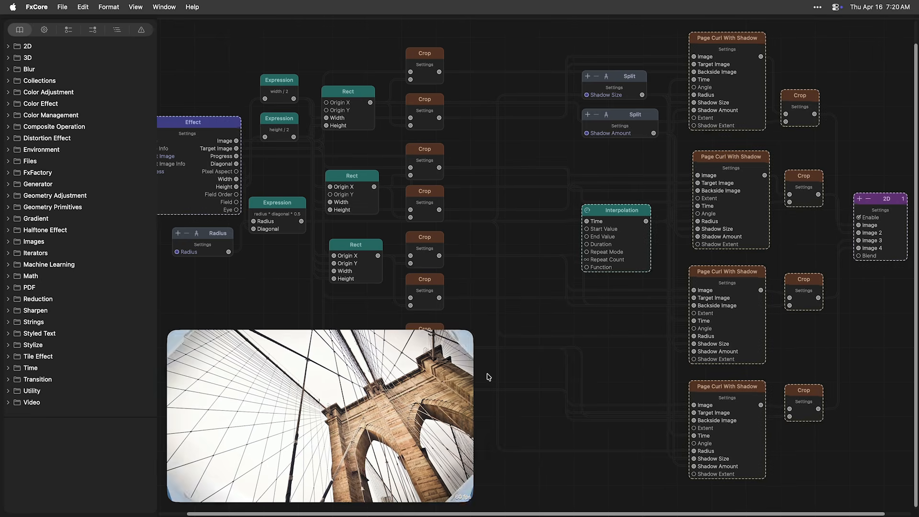
Publish the Interpolation node's Function input, keeping it set to Quadratic In-Out.
{"action": "left_click", "coordinate": [632, 225]}
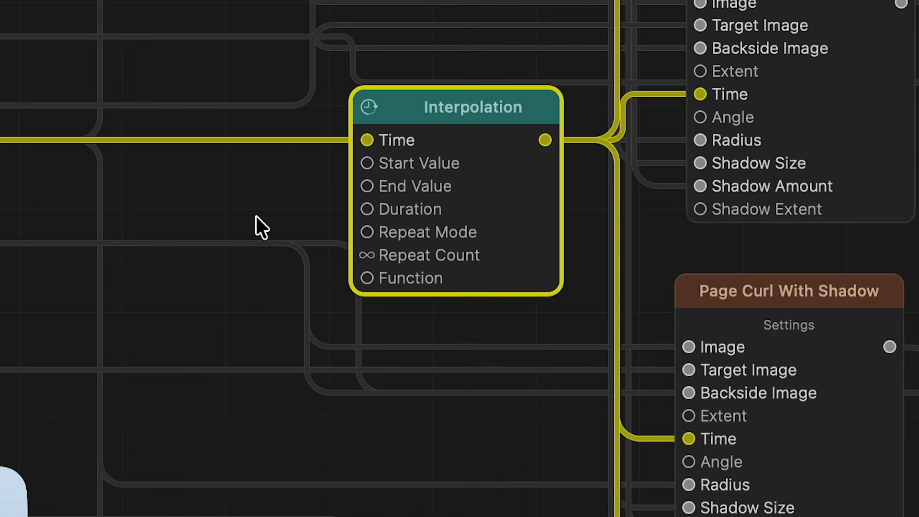
{"action": "left_click", "coordinate": [366, 277]}
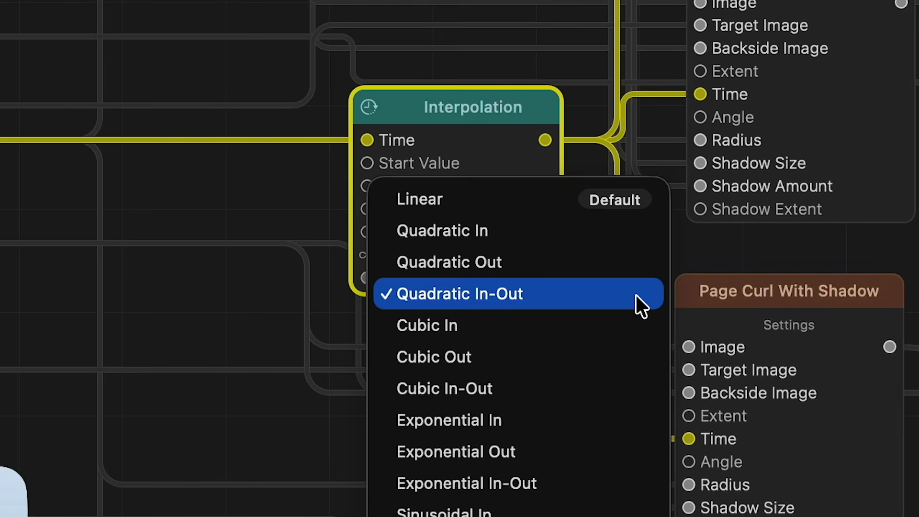
{"action": "left_click", "coordinate": [522, 94]}
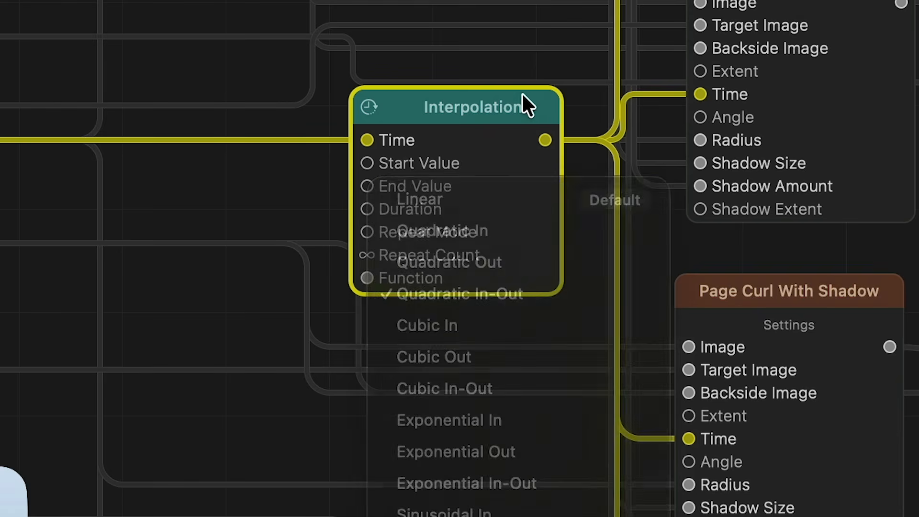
{"action": "right_click", "coordinate": [369, 278]}
{"action": "left_click", "coordinate": [464, 368]}
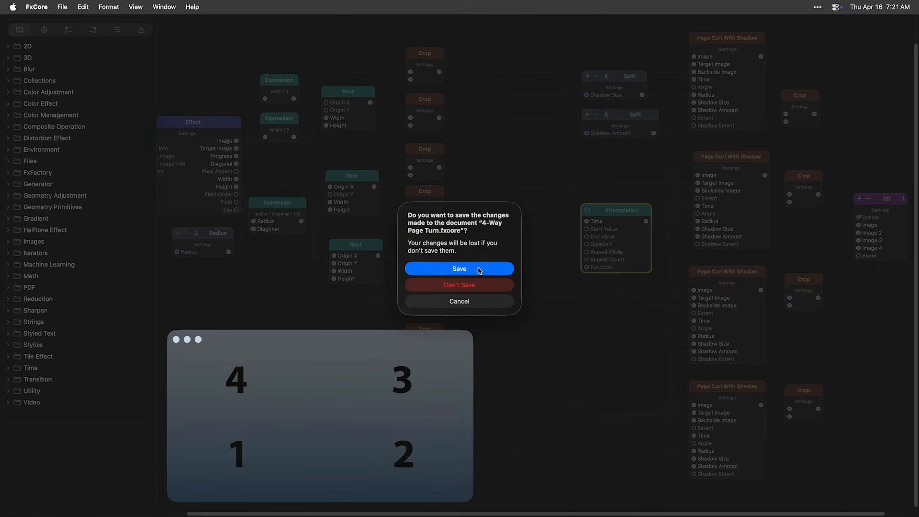
Save the composition, apply the changes in FxFactory with newly published inputs mapped, and delete the plug-in's unused Angle parameter.
{"action": "left_click", "coordinate": [476, 268]}
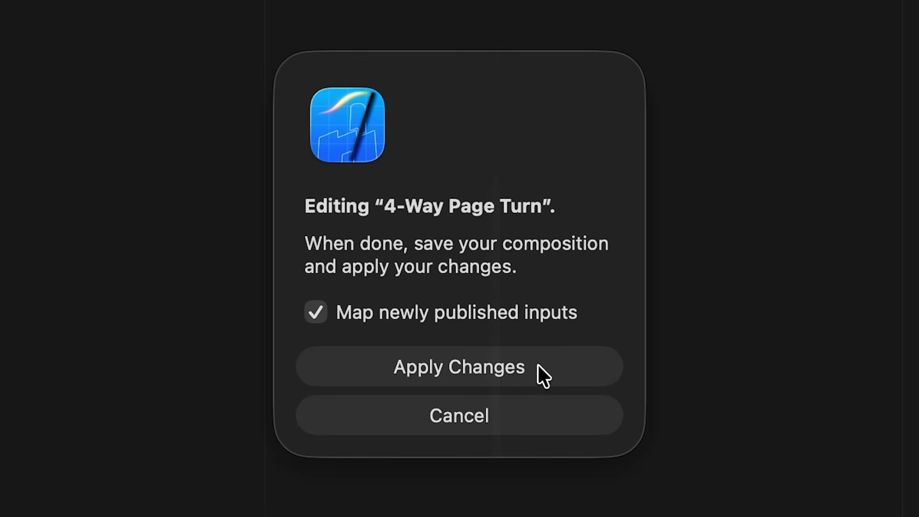
{"action": "left_click", "coordinate": [539, 369]}
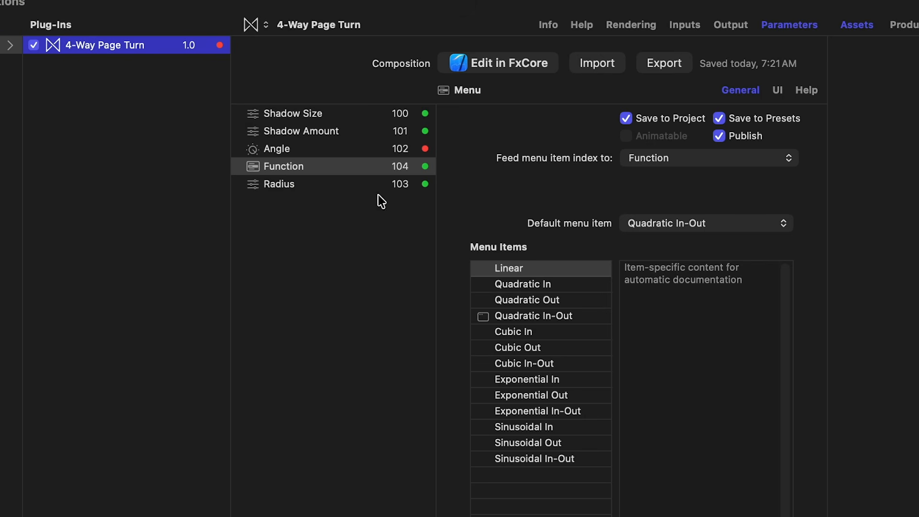
{"action": "left_click", "coordinate": [337, 149]}
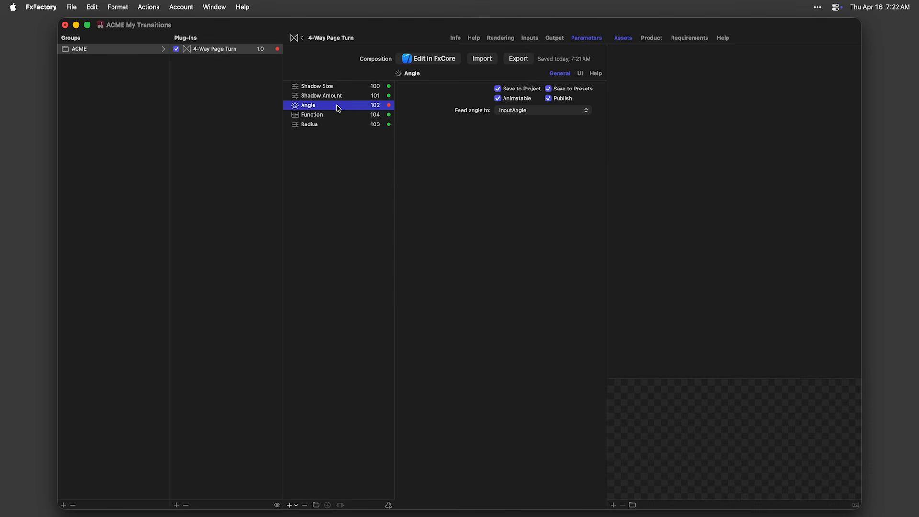
{"action": "left_click", "coordinate": [306, 505]}
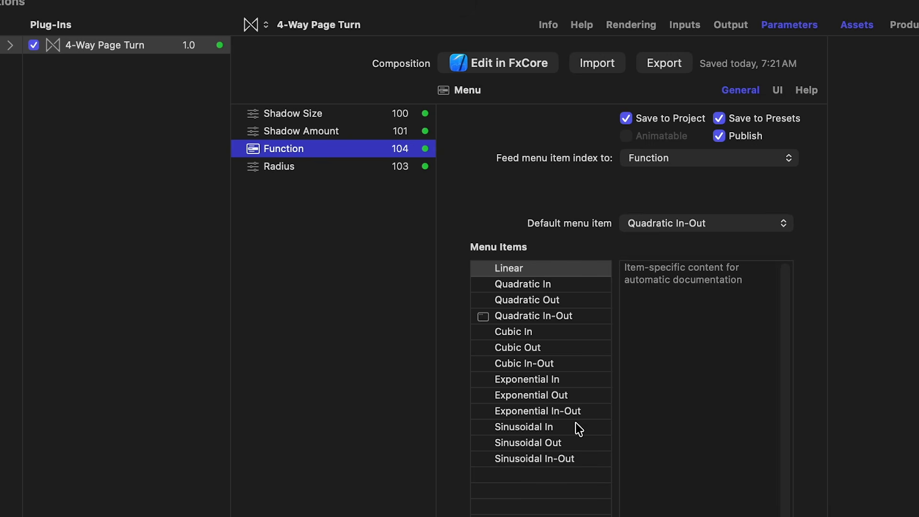
Rename the Function parameter as Curve and save the ACME My Transitions document.
{"action": "double_click", "coordinate": [287, 152]}
{"action": "type", "text": "Curve"}
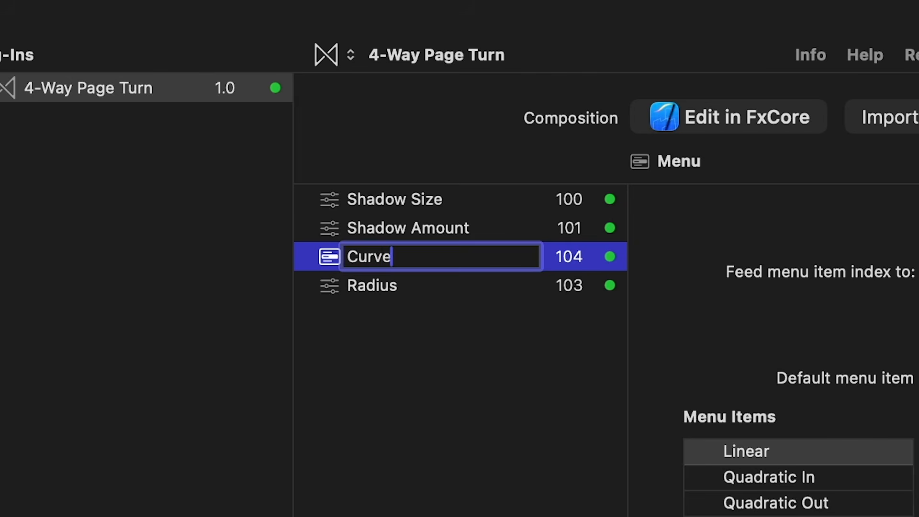
{"action": "key", "text": "Return"}
{"action": "left_click", "coordinate": [71, 6]}
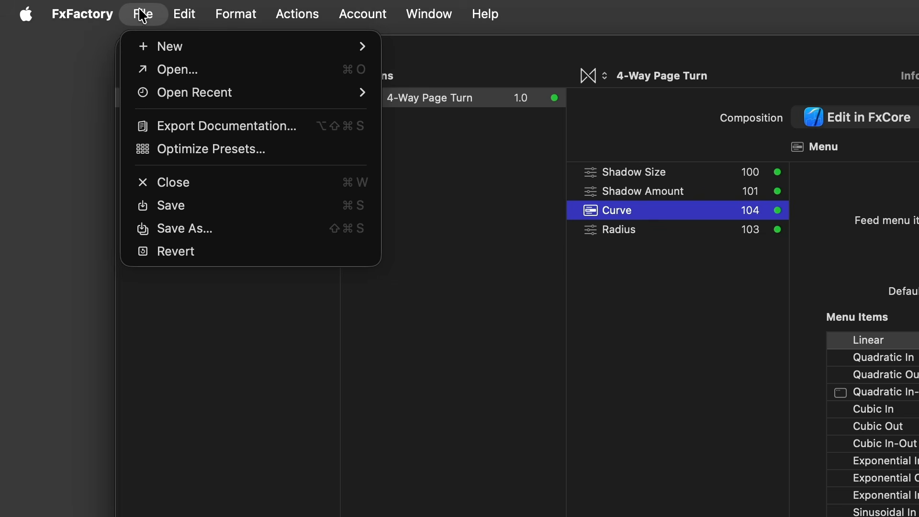
{"action": "left_click", "coordinate": [92, 103]}
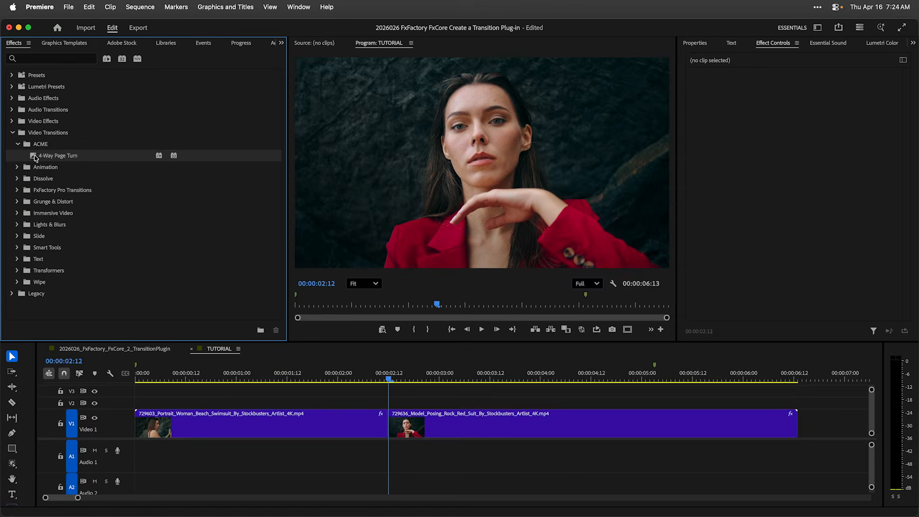
Switch to Premiere, apply the ACME 4-Way Page Turn transition at the cut between the two clips, and check its Curve options.
{"action": "left_click_drag", "start_coordinate": [393, 433], "coordinate": [393, 434]}
{"action": "left_click", "coordinate": [407, 433]}
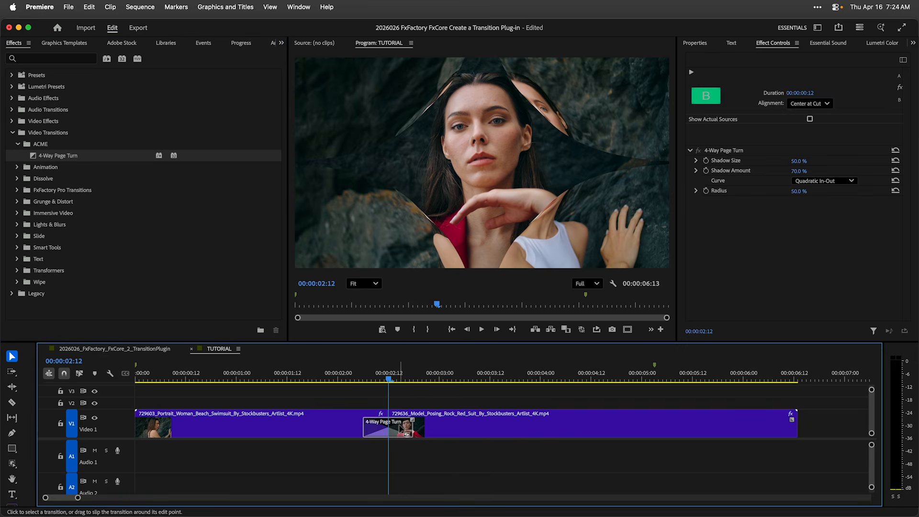
{"action": "mouse_move", "coordinate": [388, 378]}
{"action": "left_mouse_down"}
{"action": "mouse_move", "coordinate": [376, 378]}
{"action": "mouse_move", "coordinate": [393, 379]}
{"action": "left_mouse_up"}
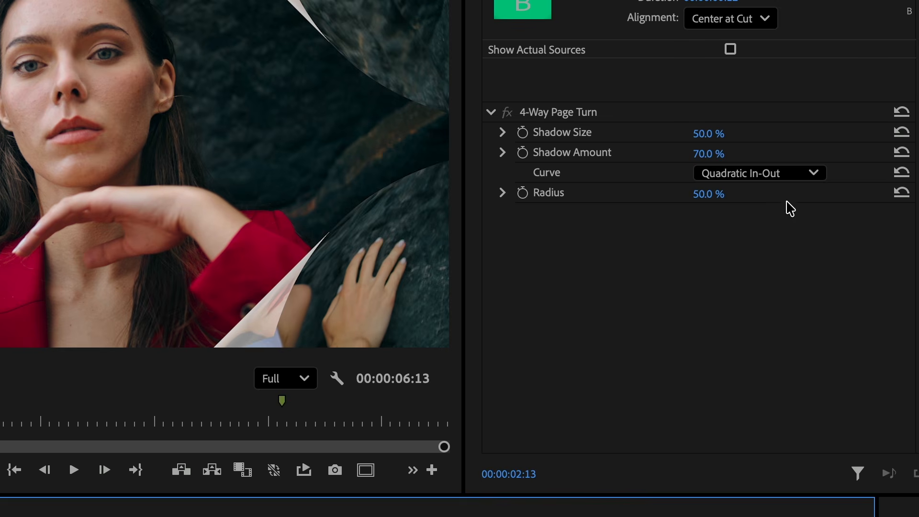
{"action": "left_click", "coordinate": [810, 180]}
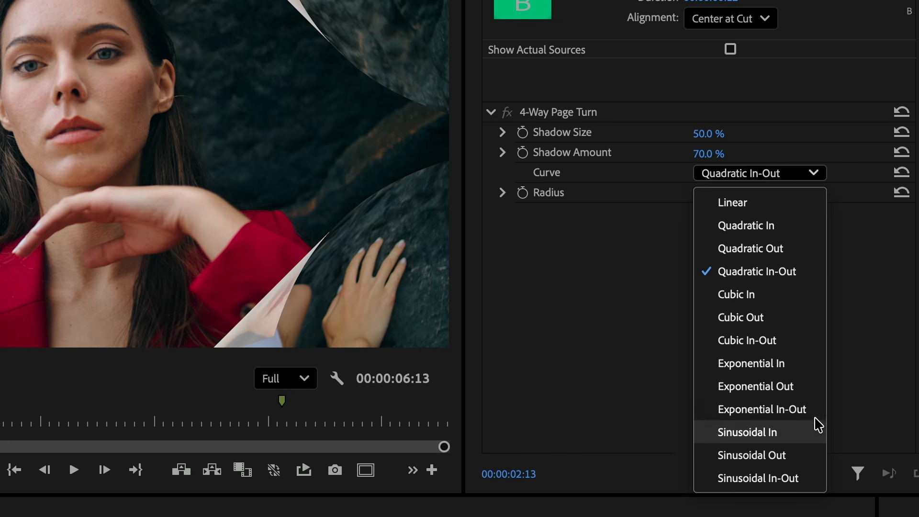
{"action": "left_click", "coordinate": [875, 233]}
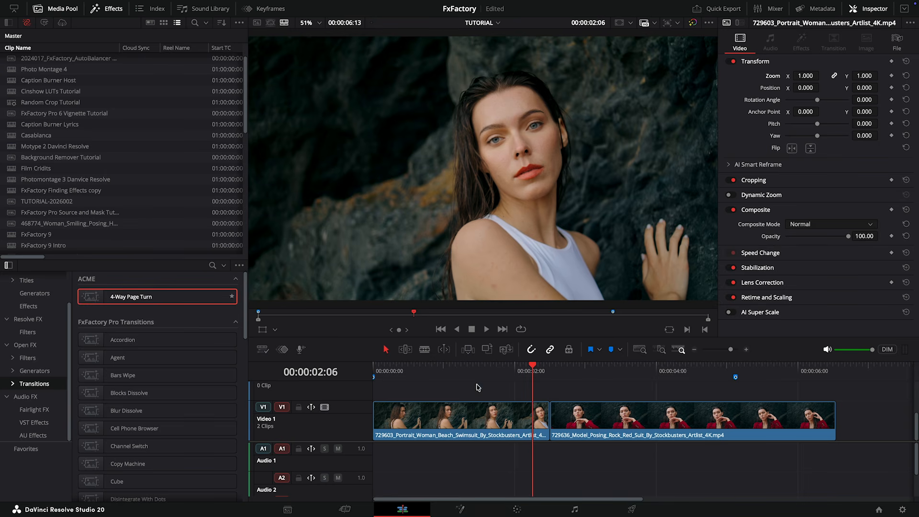
Switch to DaVinci Resolve, apply the ACME 4-Way Page Turn transition at the cut between the two clips, and preview it.
{"action": "left_click_drag", "start_coordinate": [476, 387], "coordinate": [547, 424]}
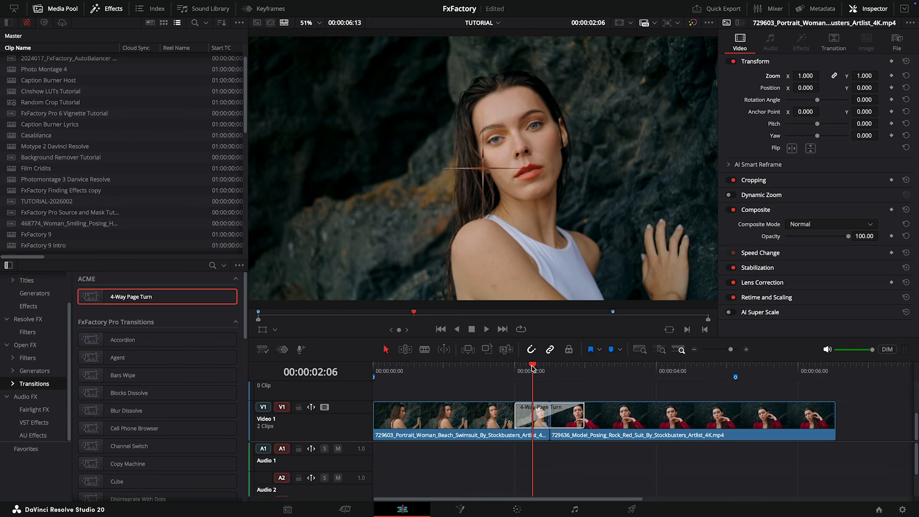
{"action": "left_click_drag", "start_coordinate": [532, 367], "coordinate": [559, 375]}
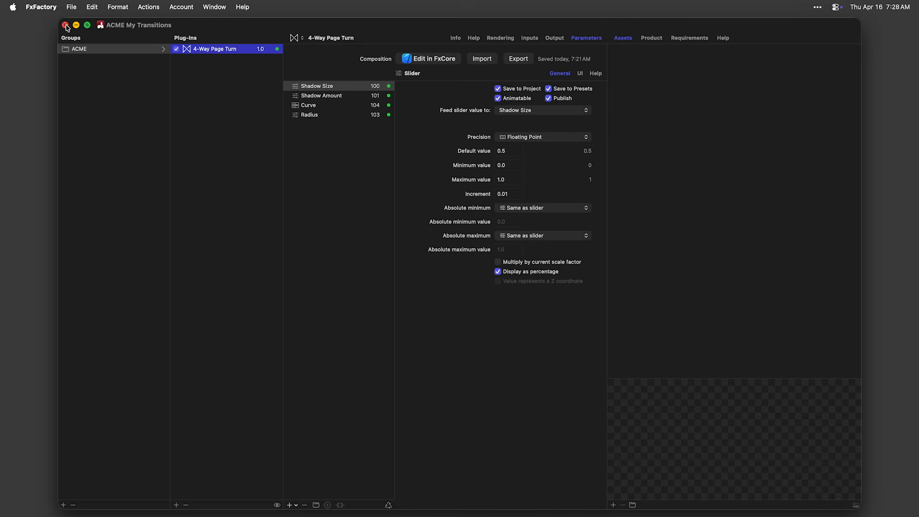
Switch to FxFactory and close the ACME My Transitions document.
{"action": "left_click", "coordinate": [65, 26]}
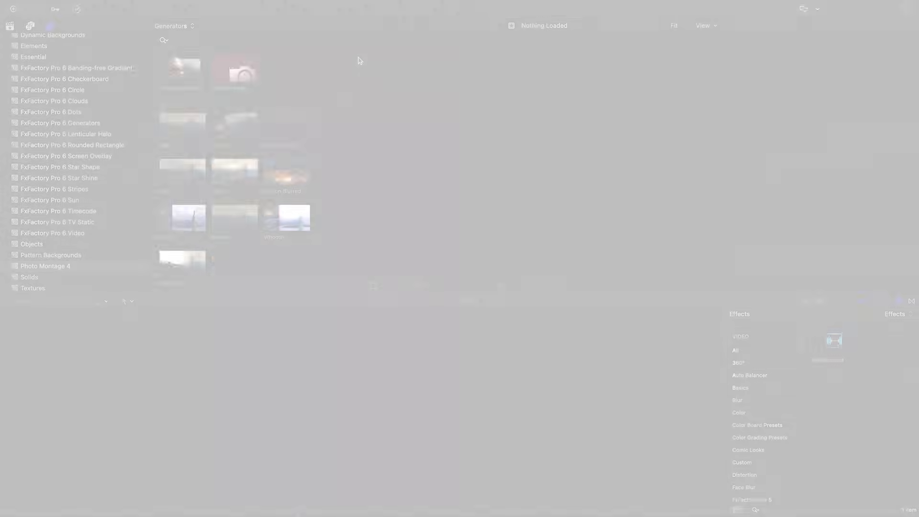
{"action": "scroll", "coordinate": [359, 67], "scroll_direction": "down", "scroll_amount": 10}
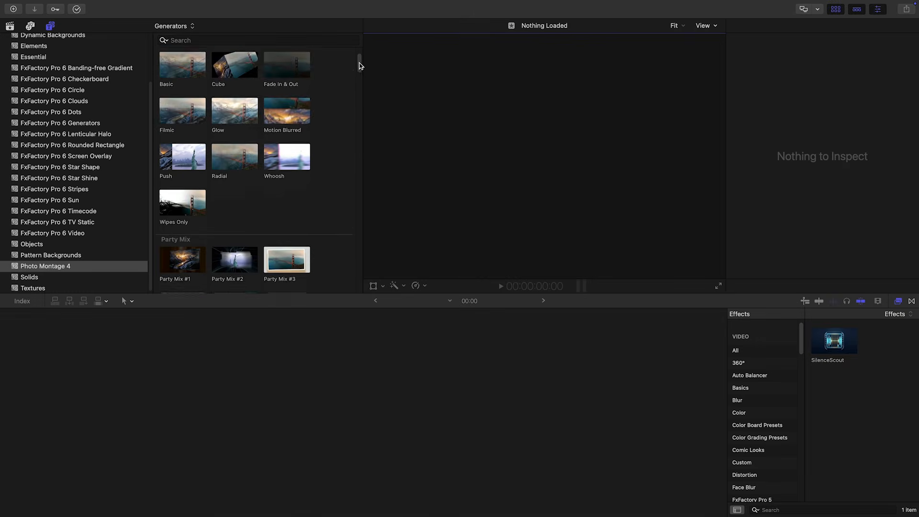
Switch to Final Cut Pro and browse the Photo Montage 4 generators through the Party Mix and Accordion groups.
{"action": "left_click_drag", "start_coordinate": [361, 74], "coordinate": [361, 92]}
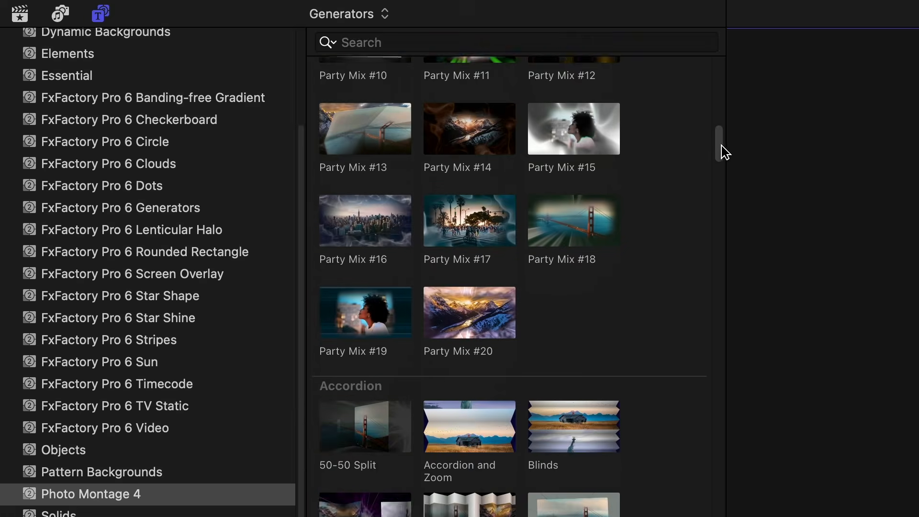
{"action": "left_click_drag", "start_coordinate": [721, 146], "coordinate": [718, 217]}
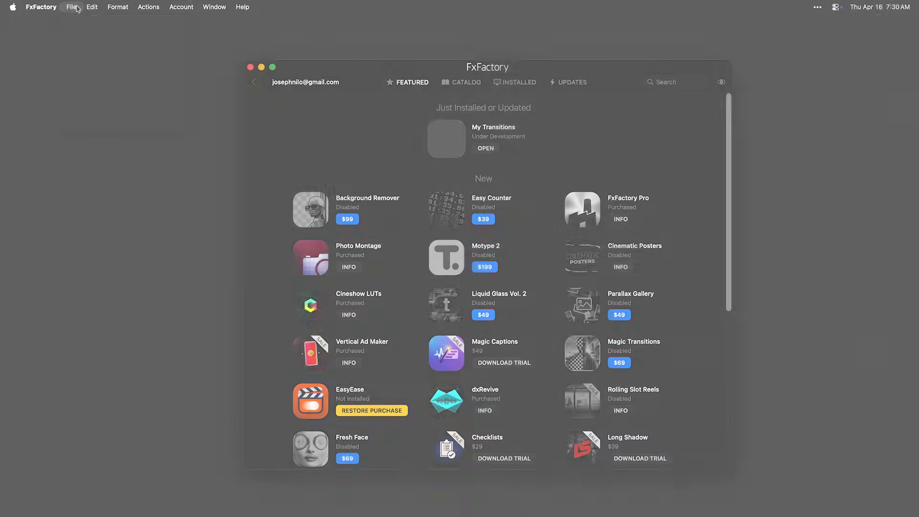
Switch to FxFactory and create a new Motion Templates document bundled with ACME My Transitions.
{"action": "left_click", "coordinate": [75, 8]}
{"action": "mouse_move", "coordinate": [82, 23]}
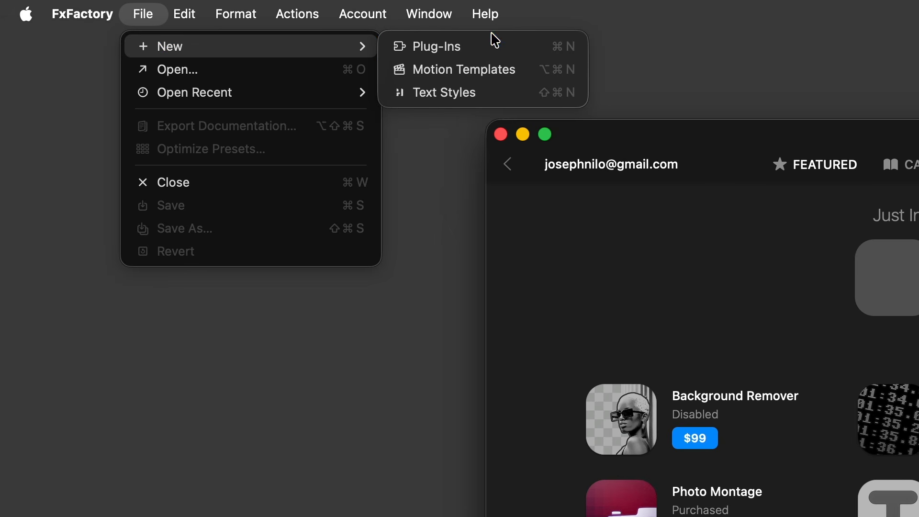
{"action": "left_click", "coordinate": [545, 73]}
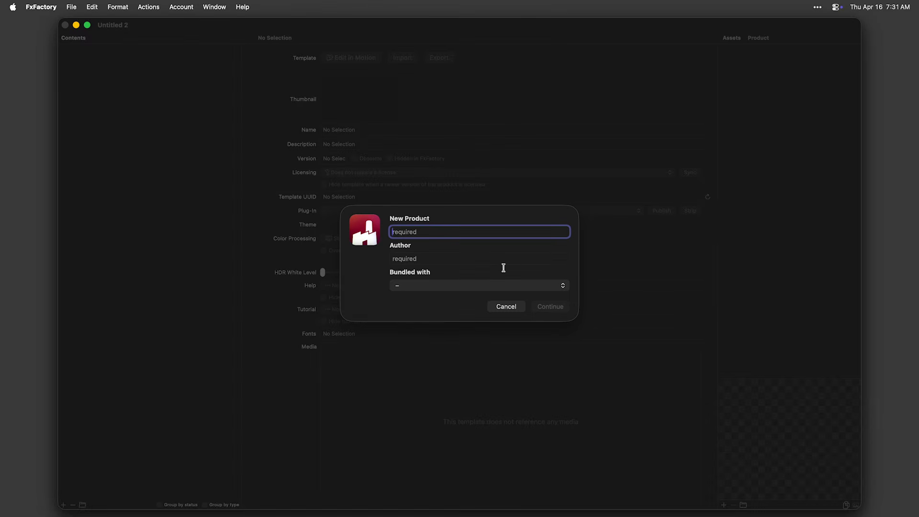
{"action": "left_click", "coordinate": [479, 286]}
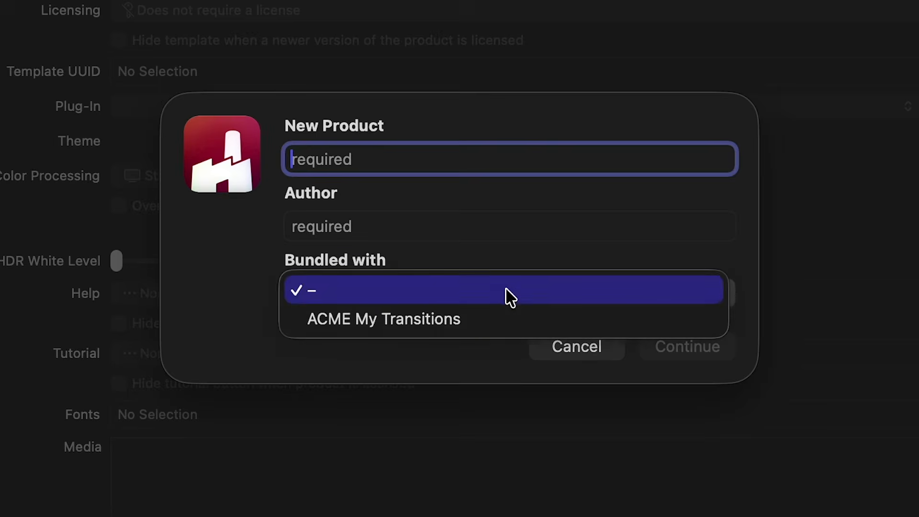
{"action": "left_click", "coordinate": [481, 297]}
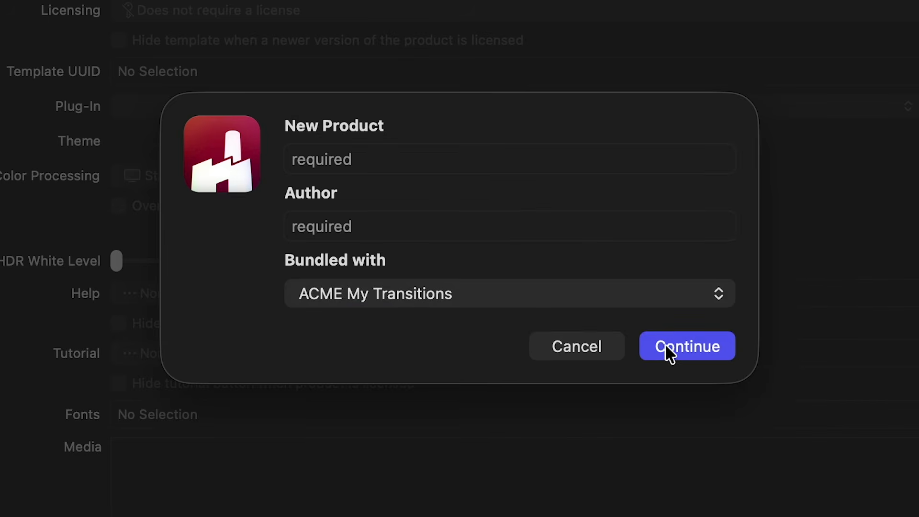
{"action": "left_click", "coordinate": [665, 344]}
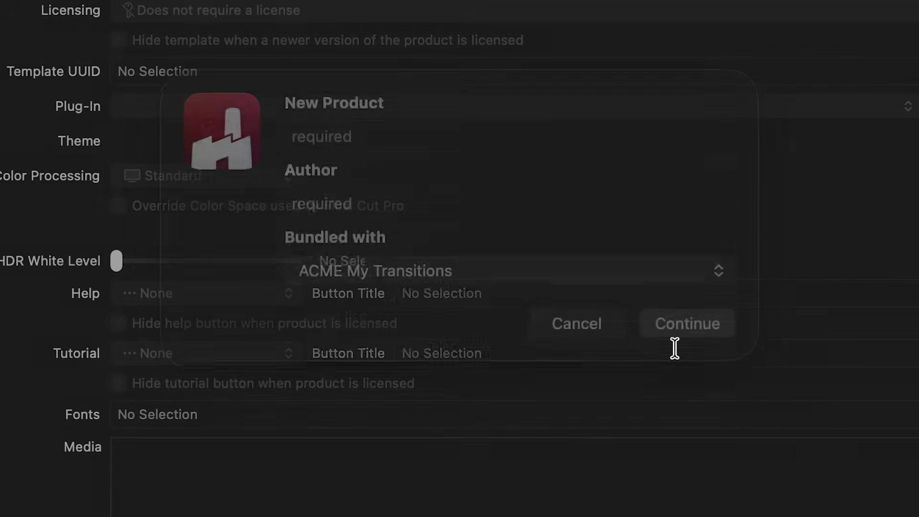
Create a new template based on the 4-Way Page Turn 1.0 plug-in.
{"action": "left_click", "coordinate": [639, 282]}
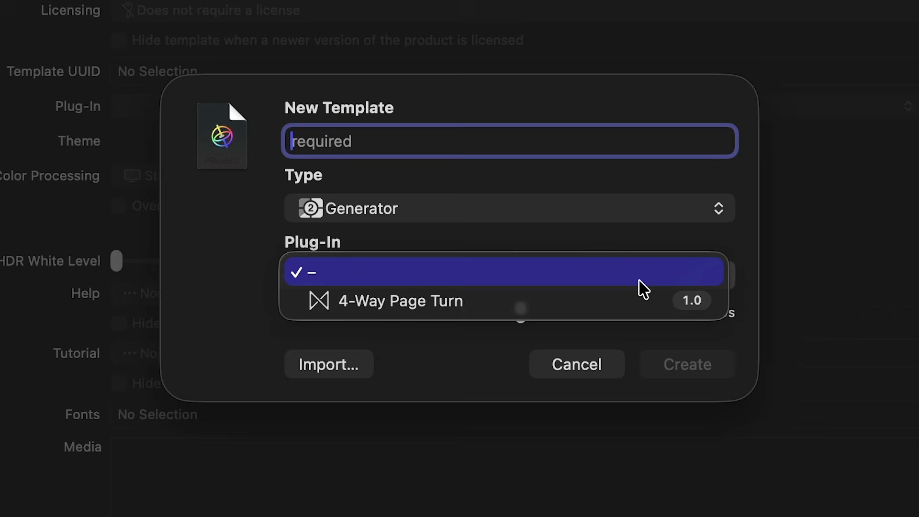
{"action": "left_click", "coordinate": [640, 306]}
{"action": "left_click", "coordinate": [682, 368]}
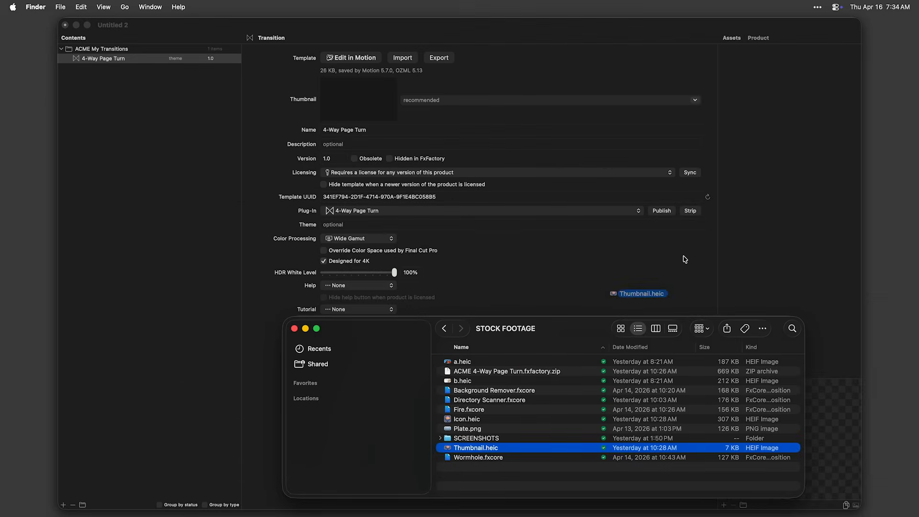
Add Thumbnail.heic from the STOCK FOOTAGE folder to the document's assets and put the Finder window away.
{"action": "left_click_drag", "start_coordinate": [758, 210], "coordinate": [760, 211]}
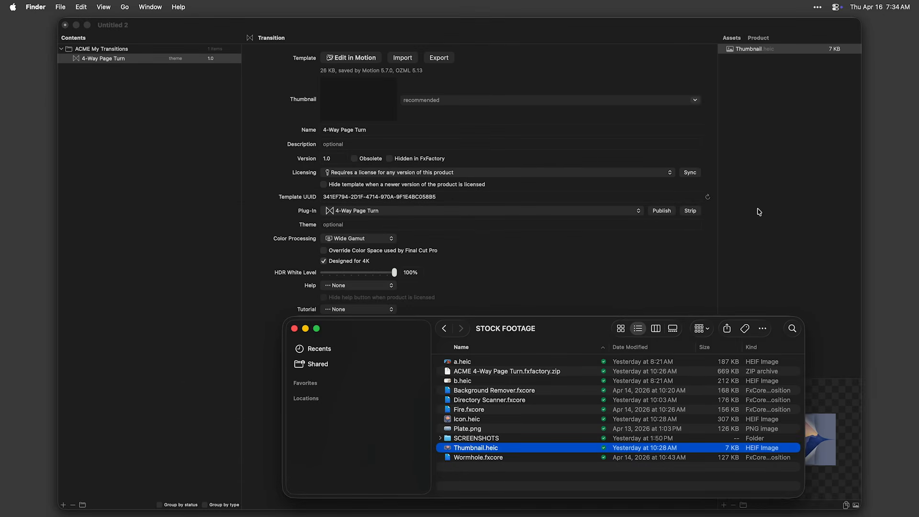
{"action": "left_click", "coordinate": [307, 329]}
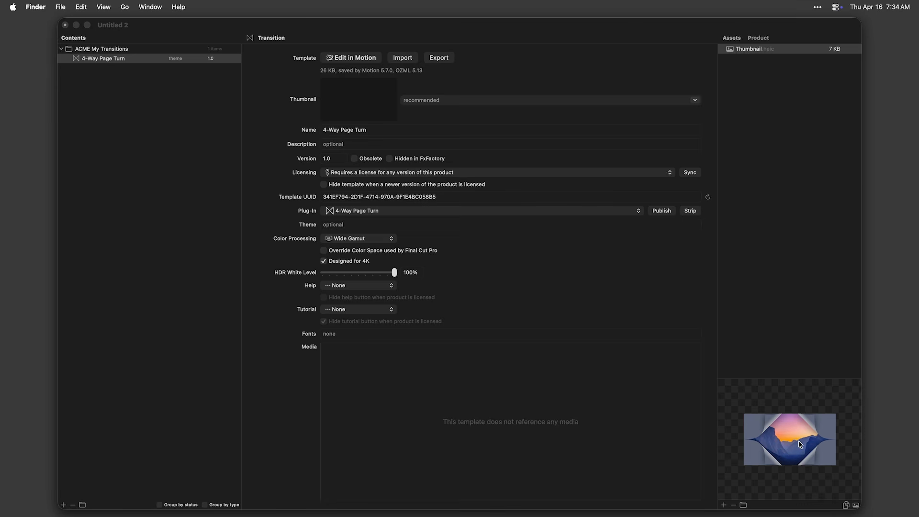
Assign Thumbnail.heic as the 4-Way Page Turn template's thumbnail and save the document.
{"action": "left_click", "coordinate": [453, 100]}
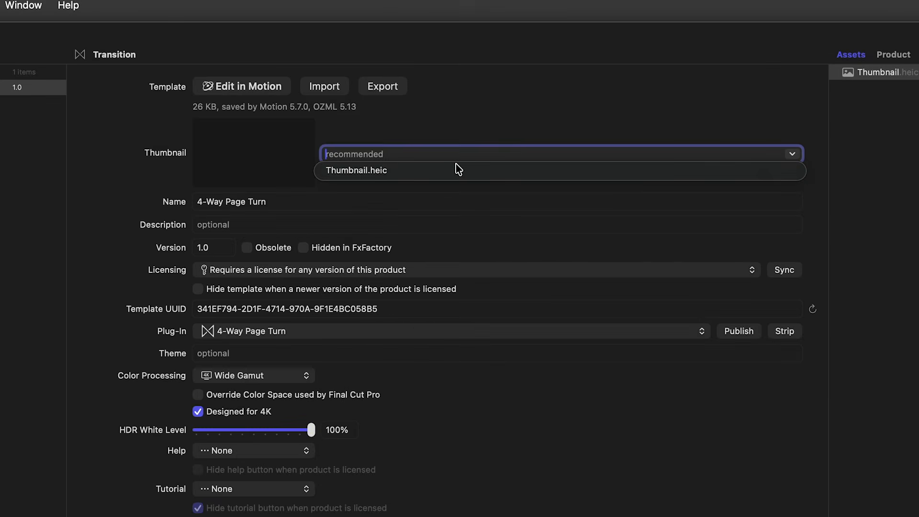
{"action": "left_click", "coordinate": [419, 110]}
{"action": "left_click", "coordinate": [72, 7]}
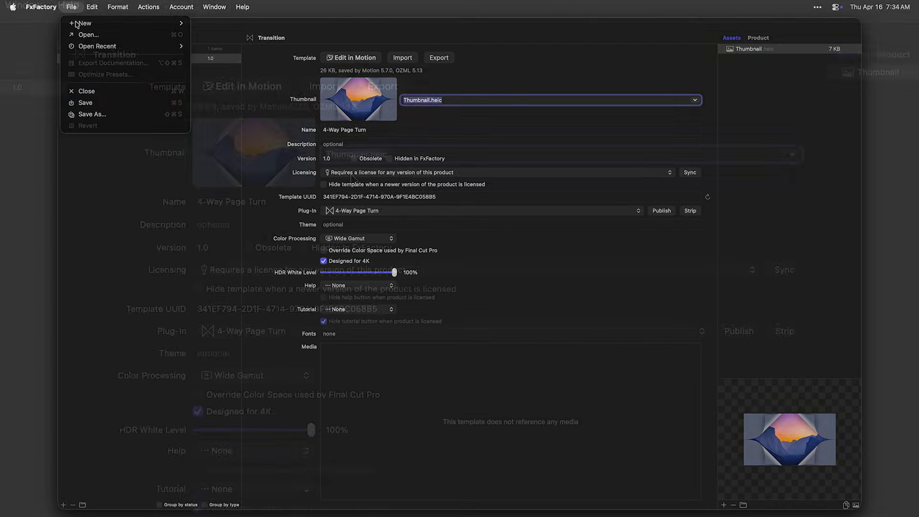
{"action": "left_click", "coordinate": [92, 98]}
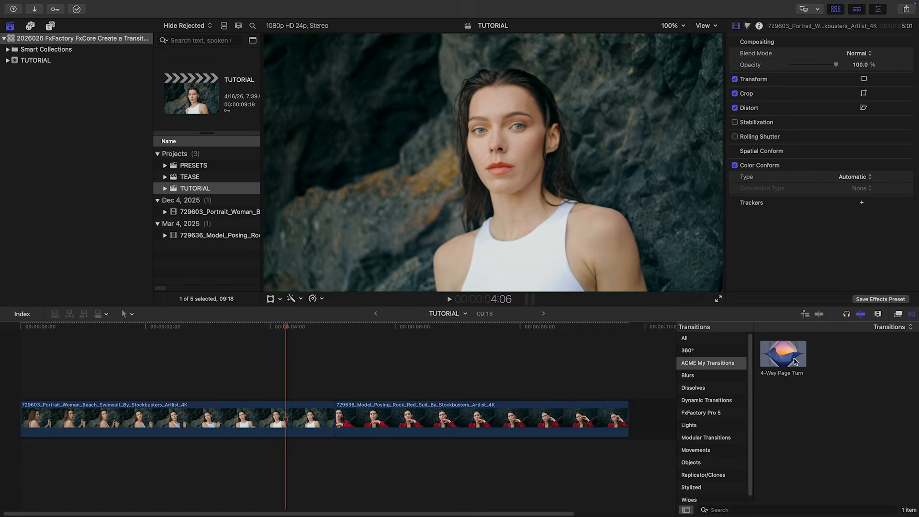
Switch to Final Cut Pro, apply the ACME 4-Way Page Turn transition at the cut between the two clips, and preview it.
{"action": "left_click_drag", "start_coordinate": [783, 355], "coordinate": [313, 417]}
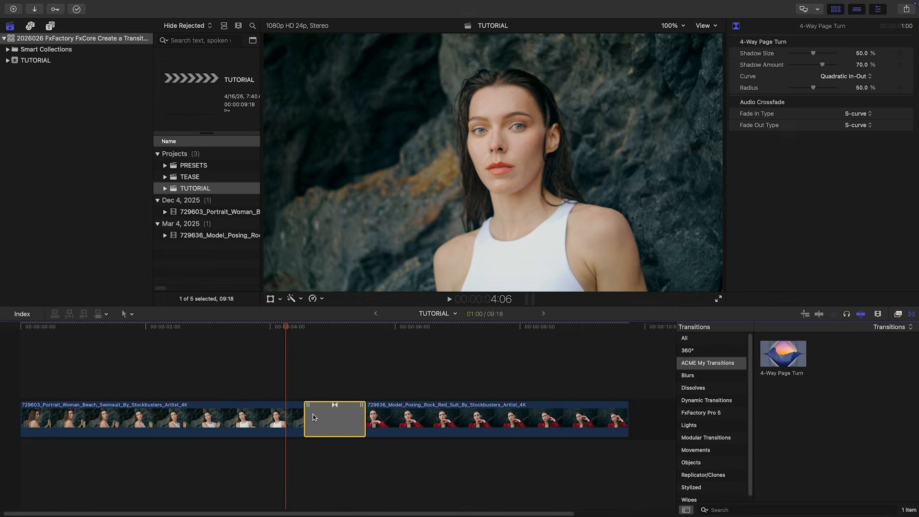
{"action": "left_click_drag", "start_coordinate": [298, 328], "coordinate": [347, 341]}
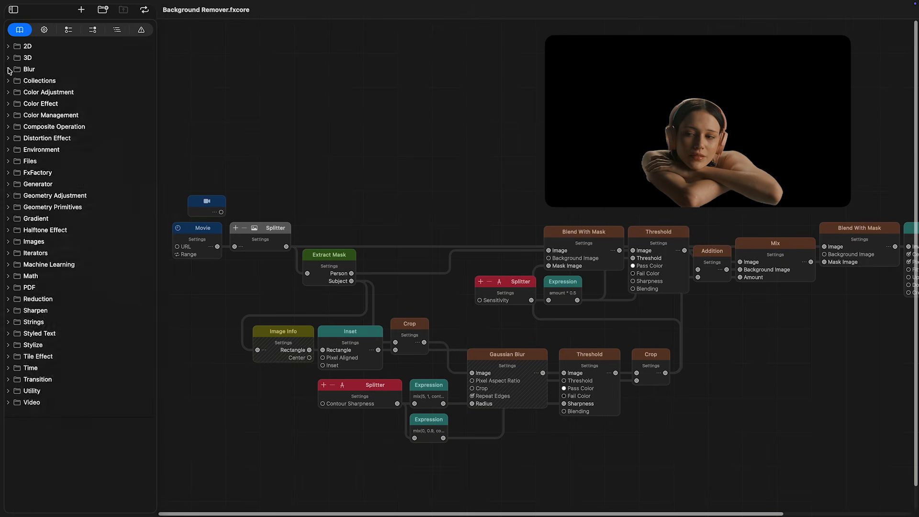
Switch to FxCore with Background Remover.fxcore and examine the library's Blur, Collections, Color Adjustment and other color categories.
{"action": "left_click", "coordinate": [7, 287]}
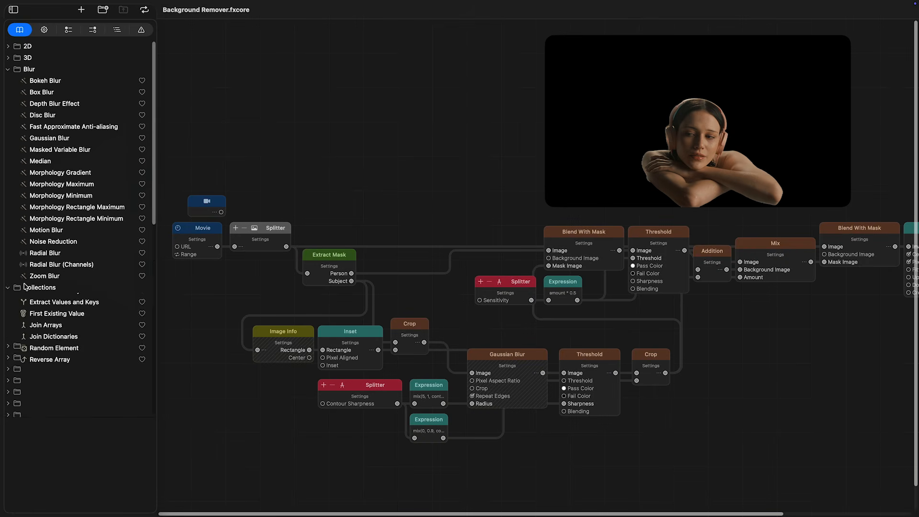
{"action": "scroll", "coordinate": [42, 283], "scroll_direction": "down", "scroll_amount": 5}
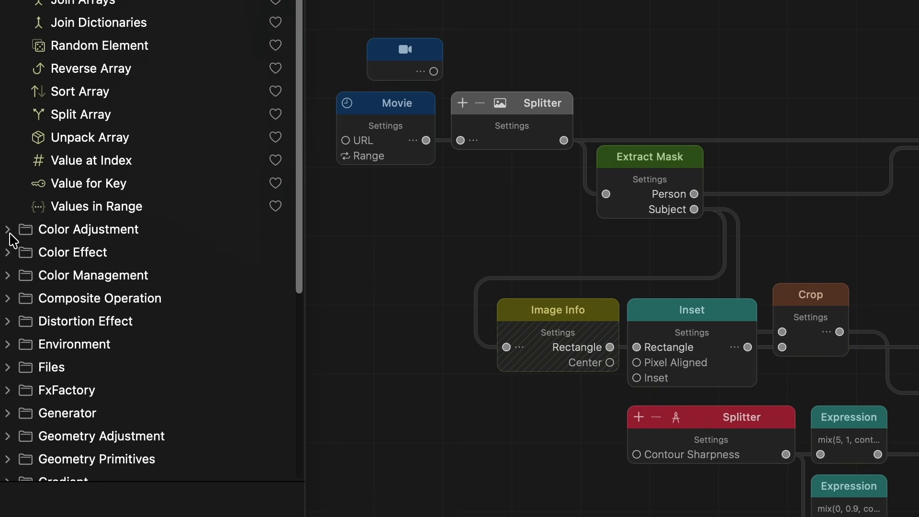
{"action": "left_click", "coordinate": [8, 230]}
{"action": "scroll", "coordinate": [51, 211], "scroll_direction": "down", "scroll_amount": 12}
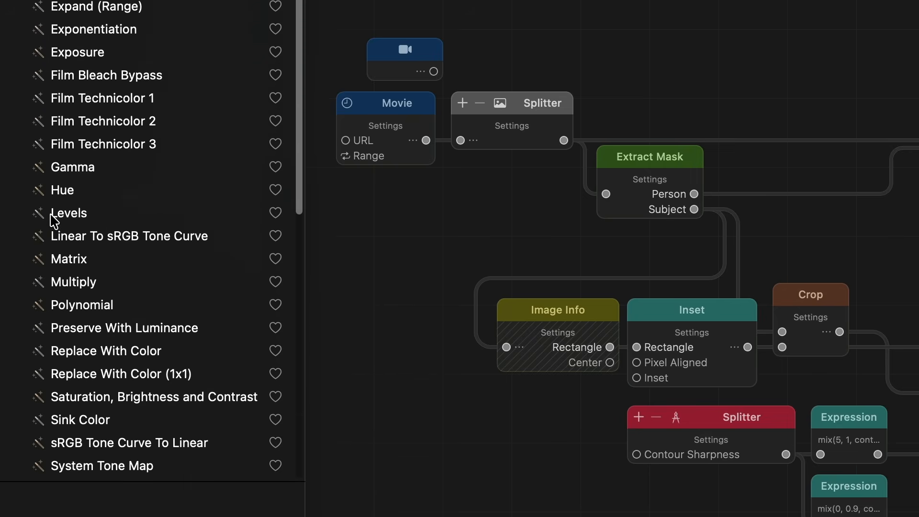
{"action": "scroll", "coordinate": [50, 214], "scroll_direction": "down", "scroll_amount": 6}
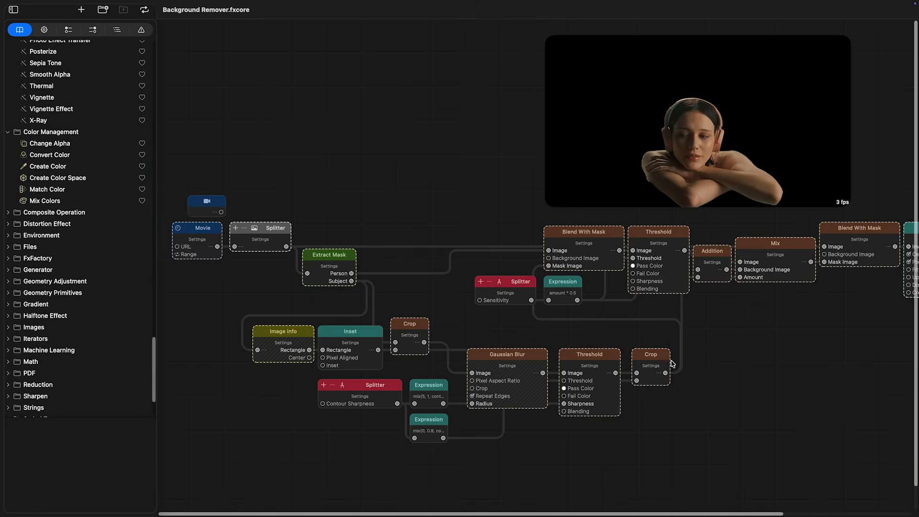
{"action": "mouse_move", "coordinate": [665, 374]}
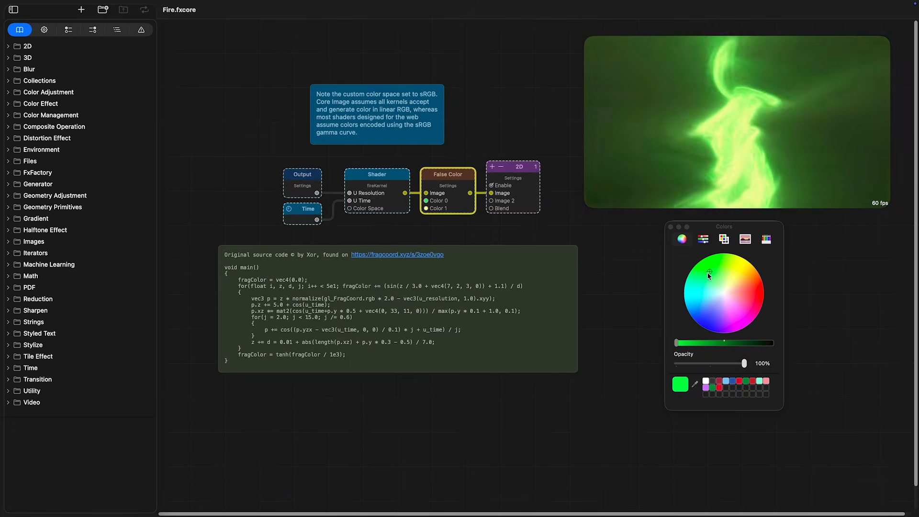
Switch to Fire.fxcore and recolor the False Color node's Color 0 to teal.
{"action": "left_click_drag", "start_coordinate": [708, 273], "coordinate": [697, 299]}
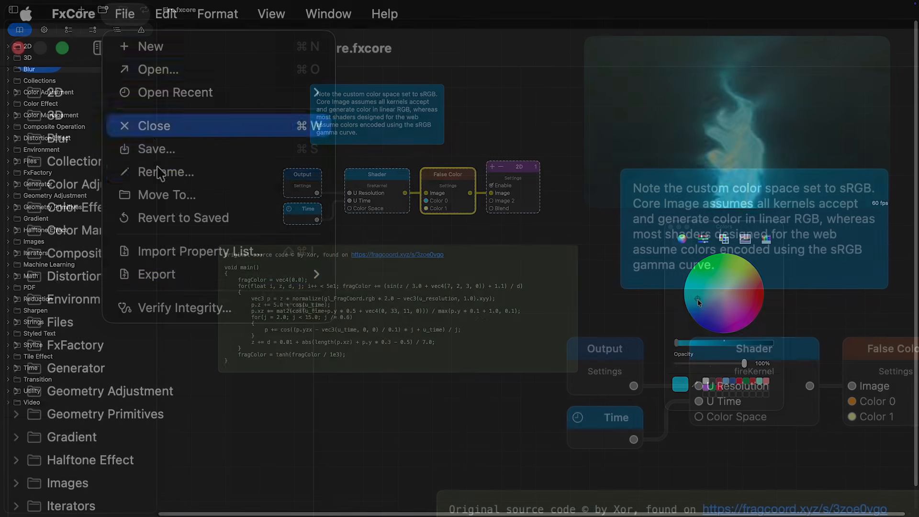
Export the Fire composition as the movie Fire.mov and preview the file in Finder.
{"action": "mouse_move", "coordinate": [190, 282]}
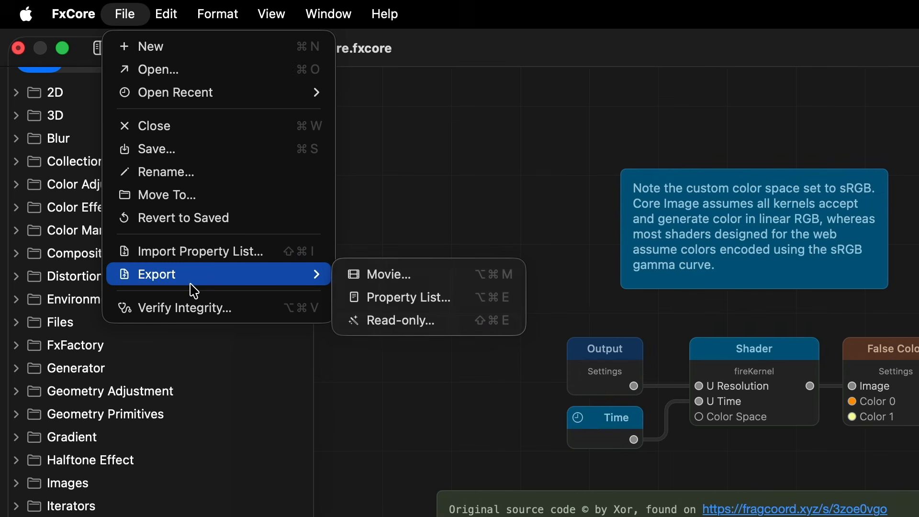
{"action": "left_click", "coordinate": [453, 276]}
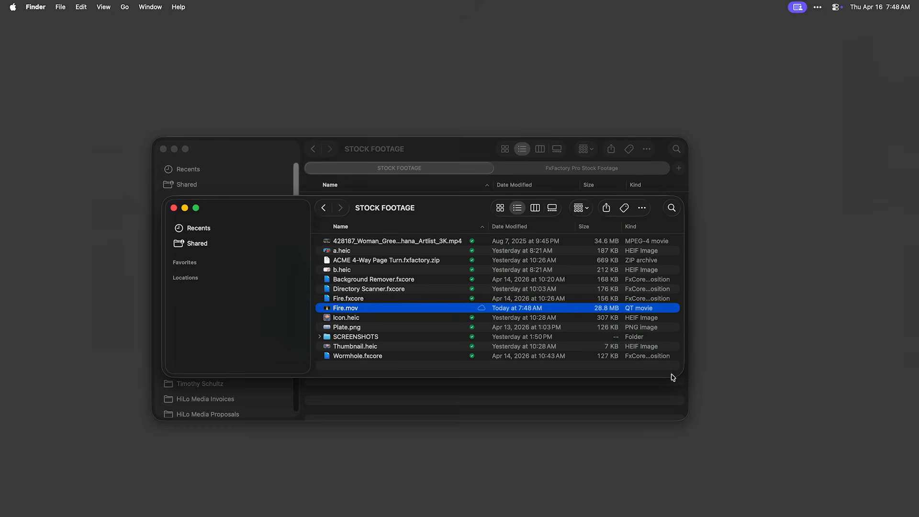
{"action": "key", "text": "space"}
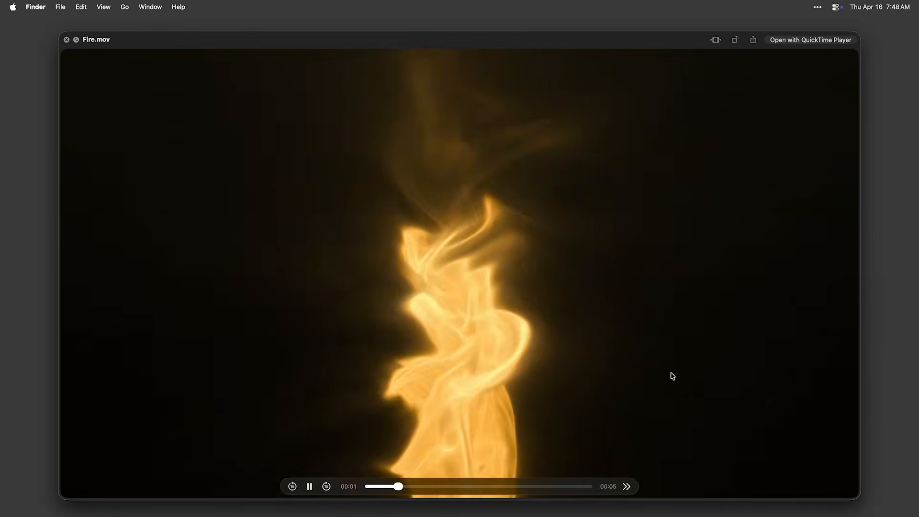